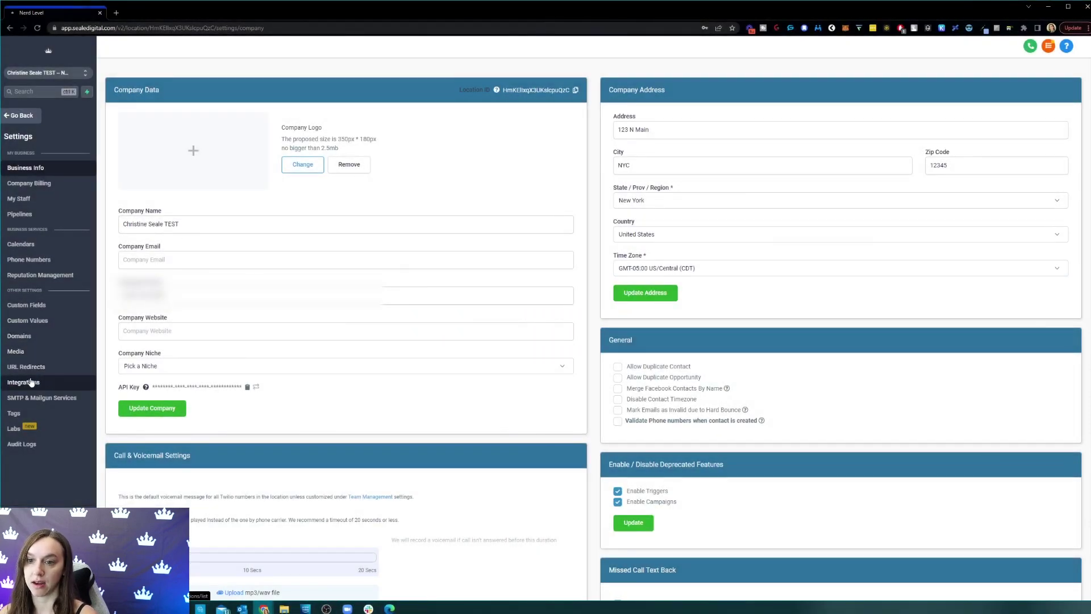
# - Under Integrations, choose the business from Select Page and connect the Google profile
pyautogui.click(32, 384)
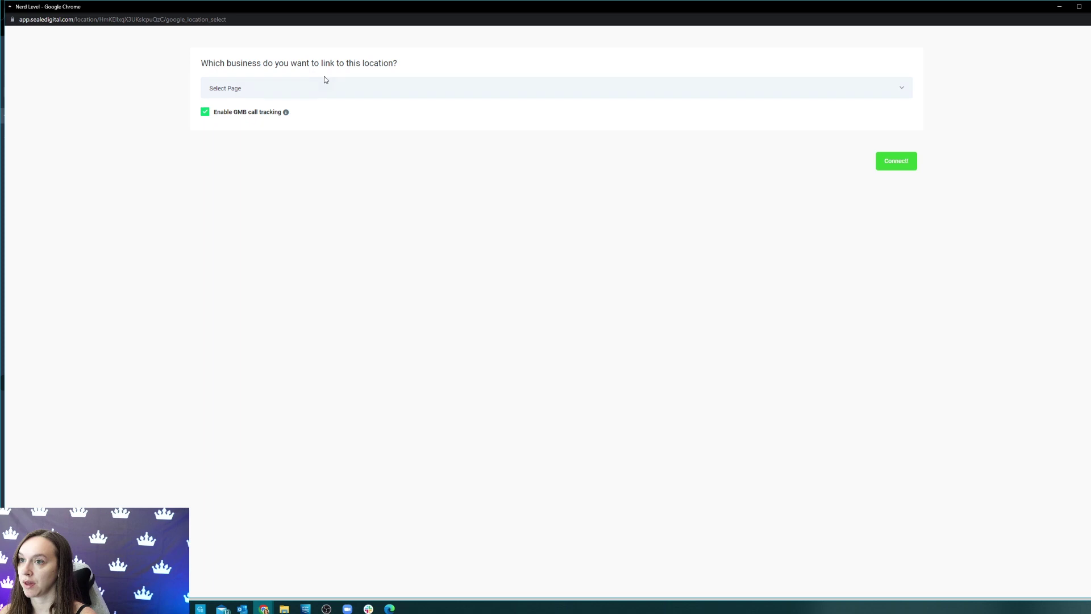
pyautogui.click(315, 87)
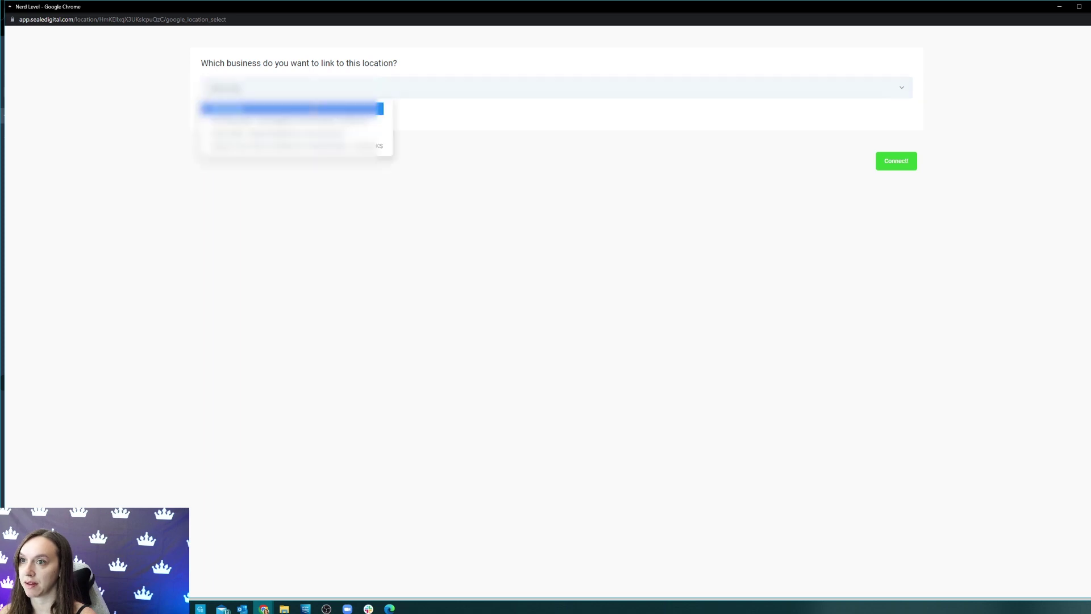
pyautogui.click(302, 134)
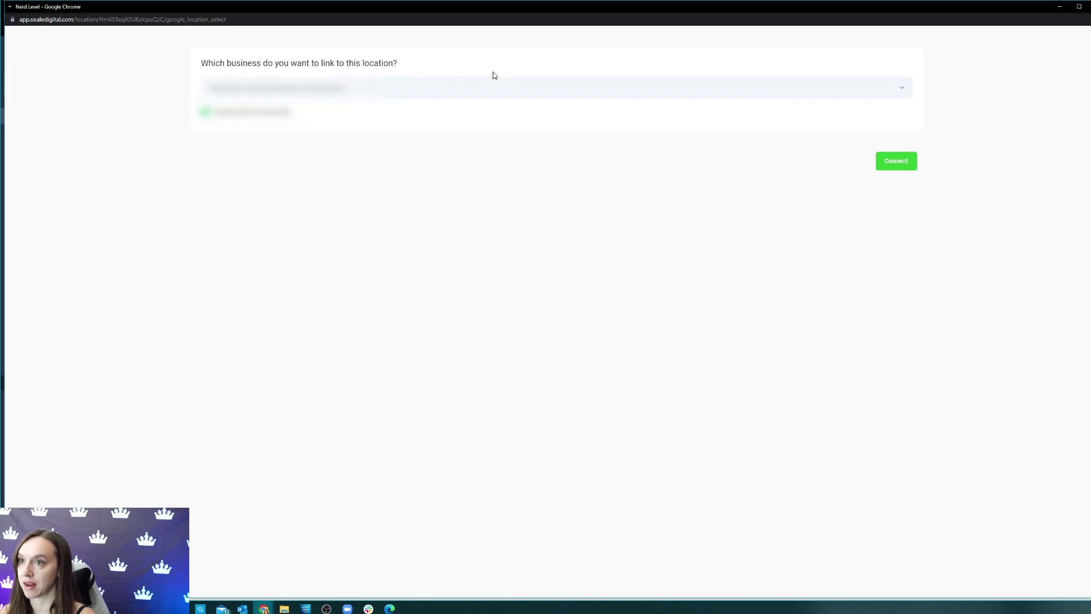
pyautogui.click(890, 168)
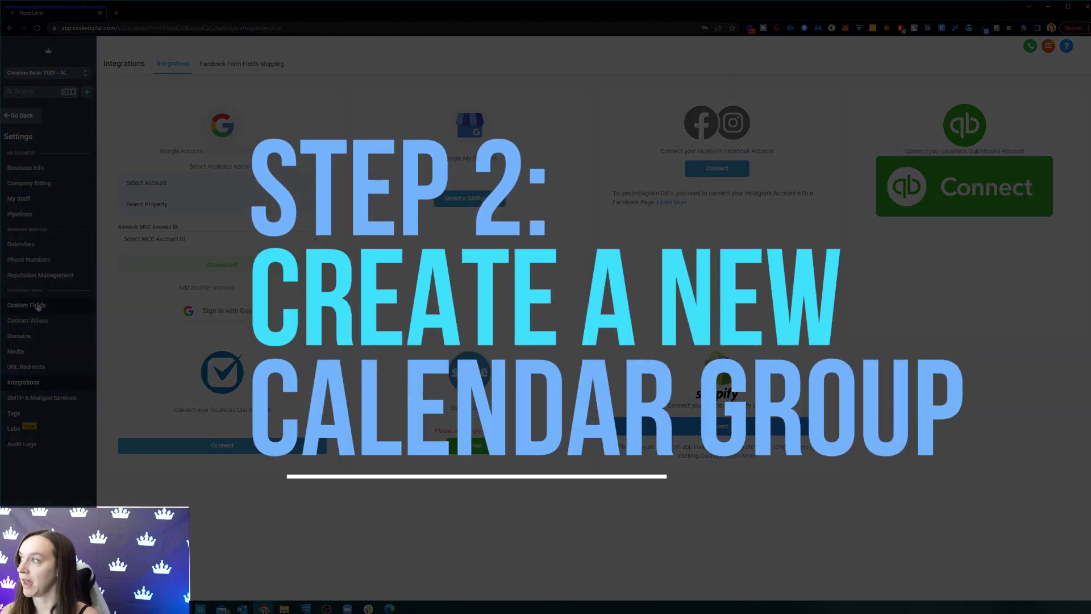
# - Start a new calendar group under Calendars and enter its name and slug
pyautogui.click(46, 249)
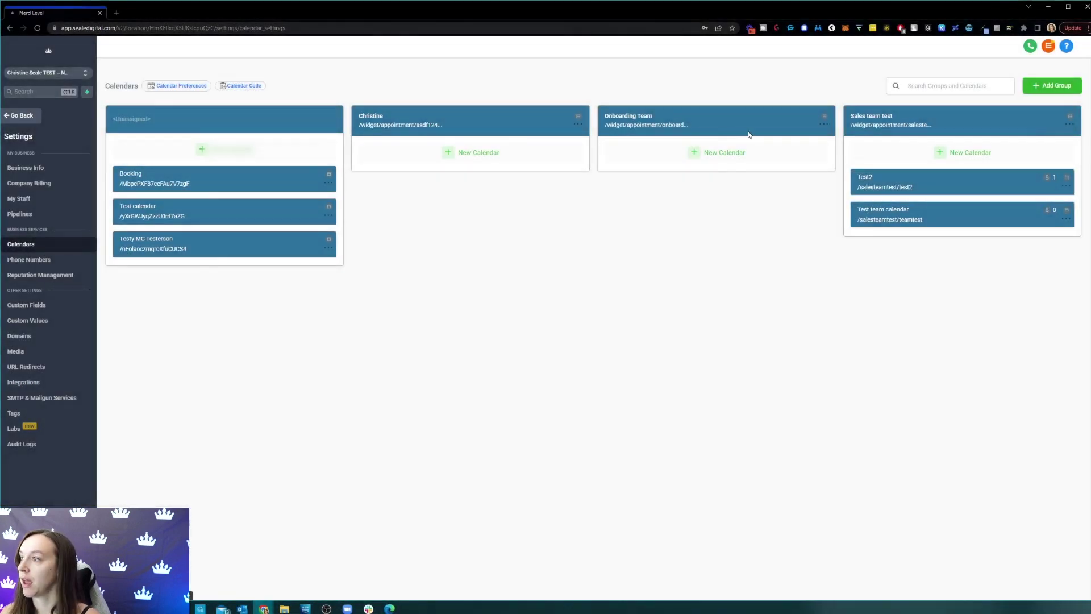
pyautogui.click(1059, 86)
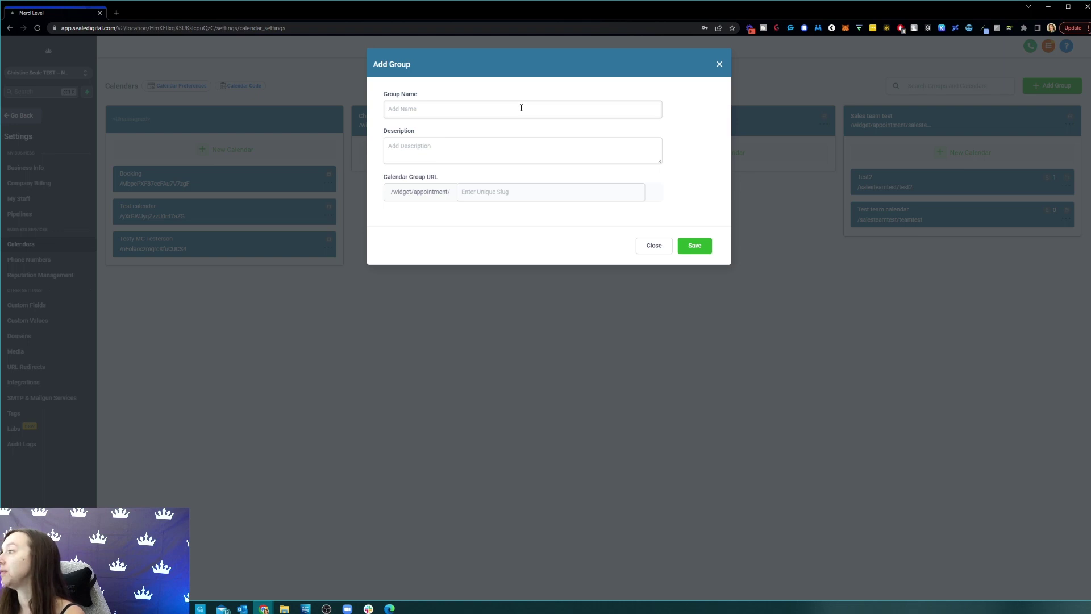
pyautogui.write('Sal')
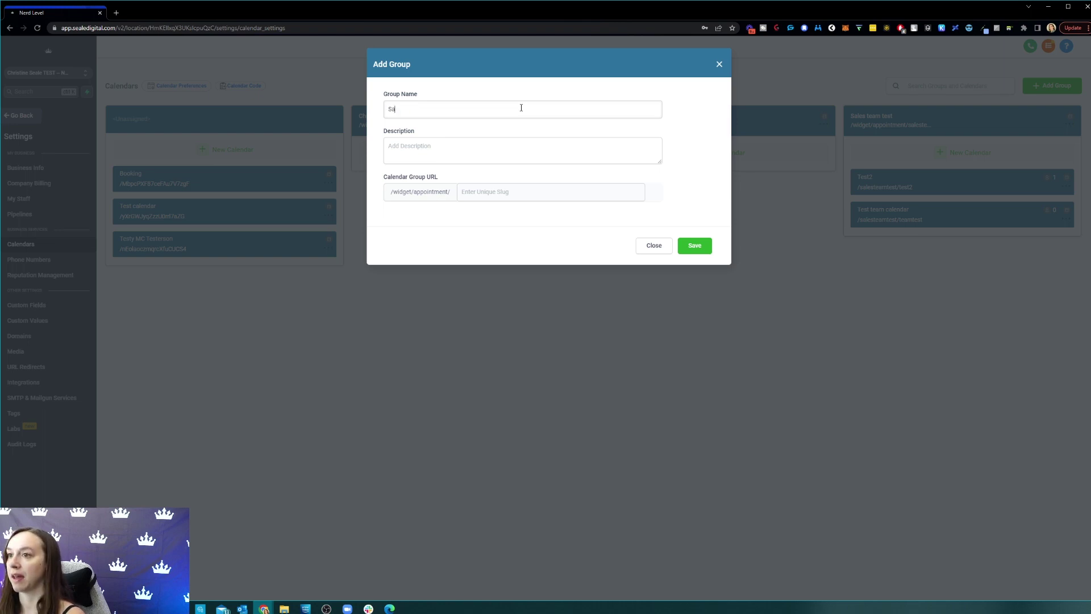
pyautogui.write('es calendar')
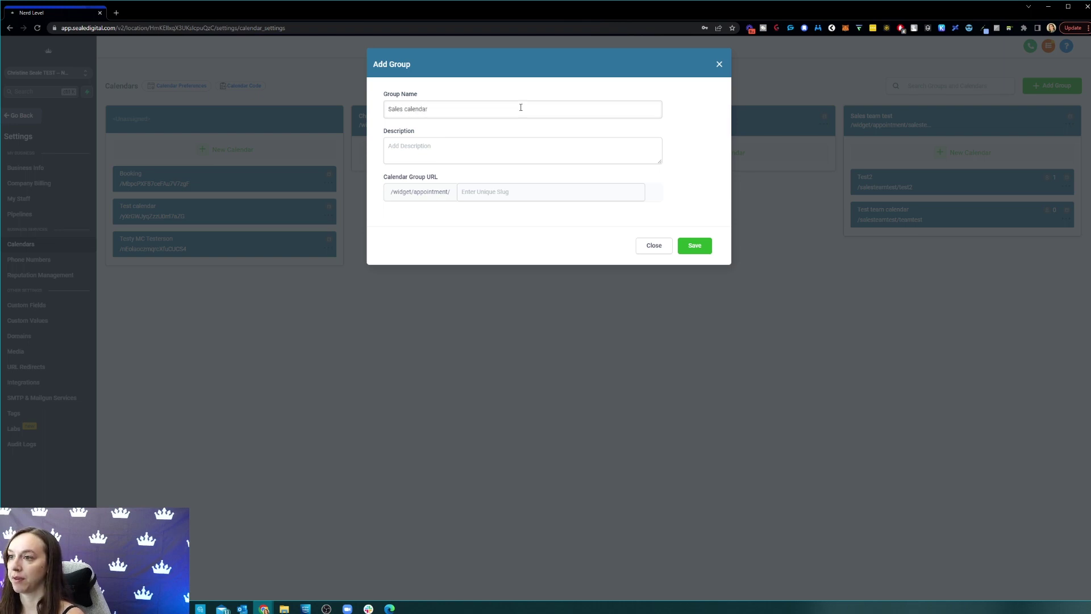
pyautogui.write('1235')
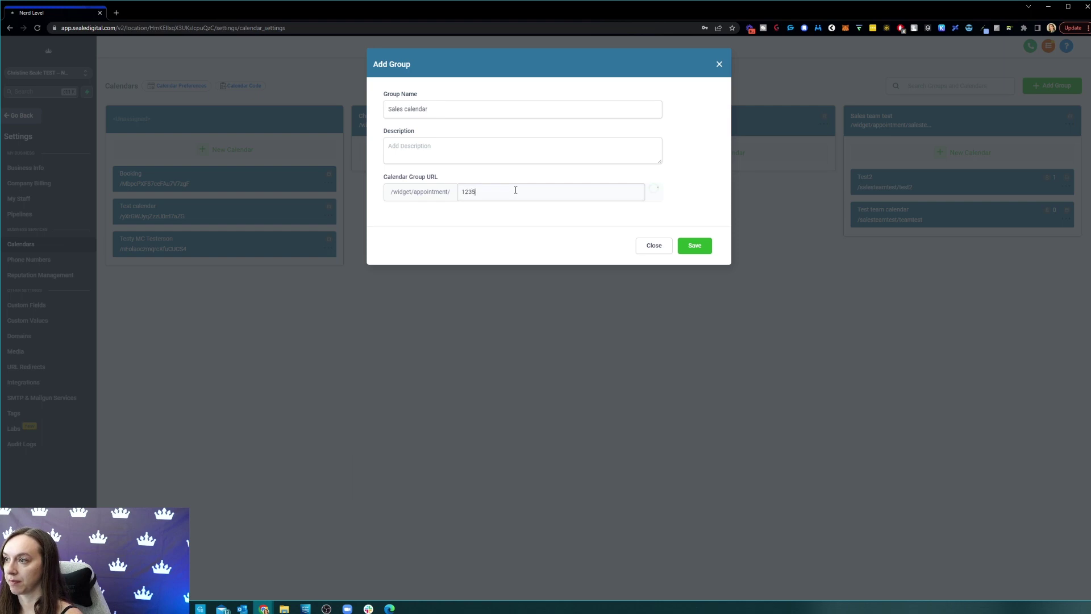
pyautogui.click(687, 245)
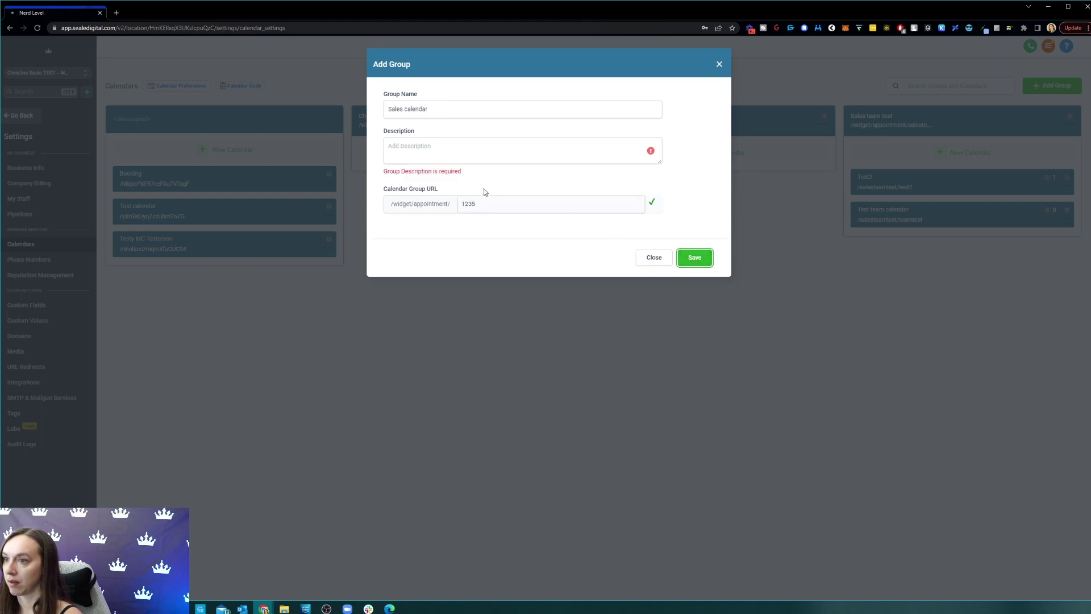
# - Copy the group name into the description field and save the Sales calendar group
pyautogui.click(466, 149)
pyautogui.moveTo(430, 109); pyautogui.dragTo(387, 109)
pyautogui.hotkey('ctrl', 'c')
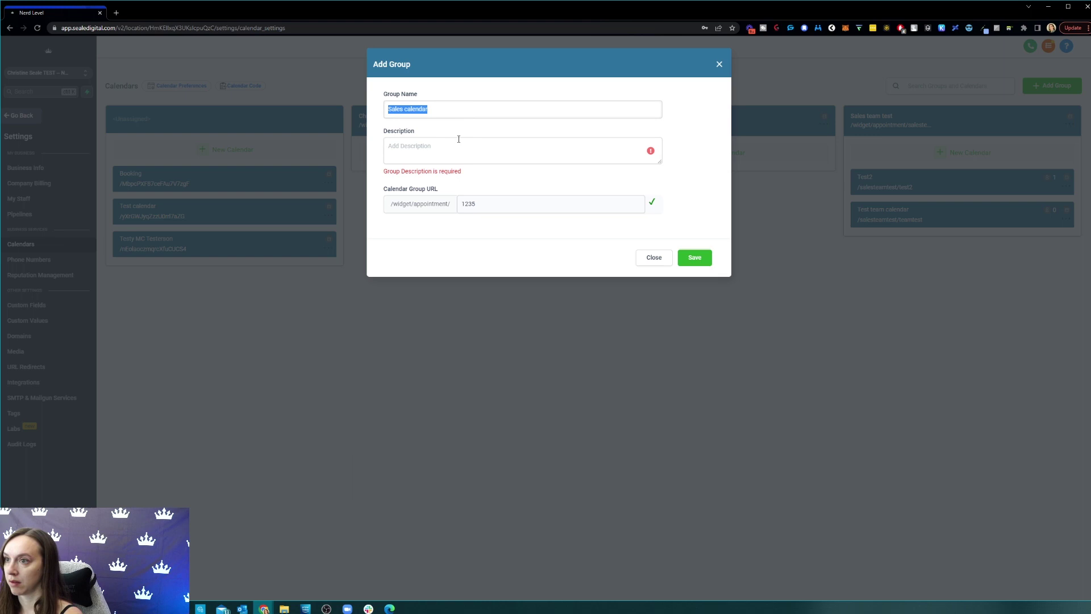
pyautogui.click(458, 149)
pyautogui.hotkey('ctrl', 'v')
pyautogui.click(699, 246)
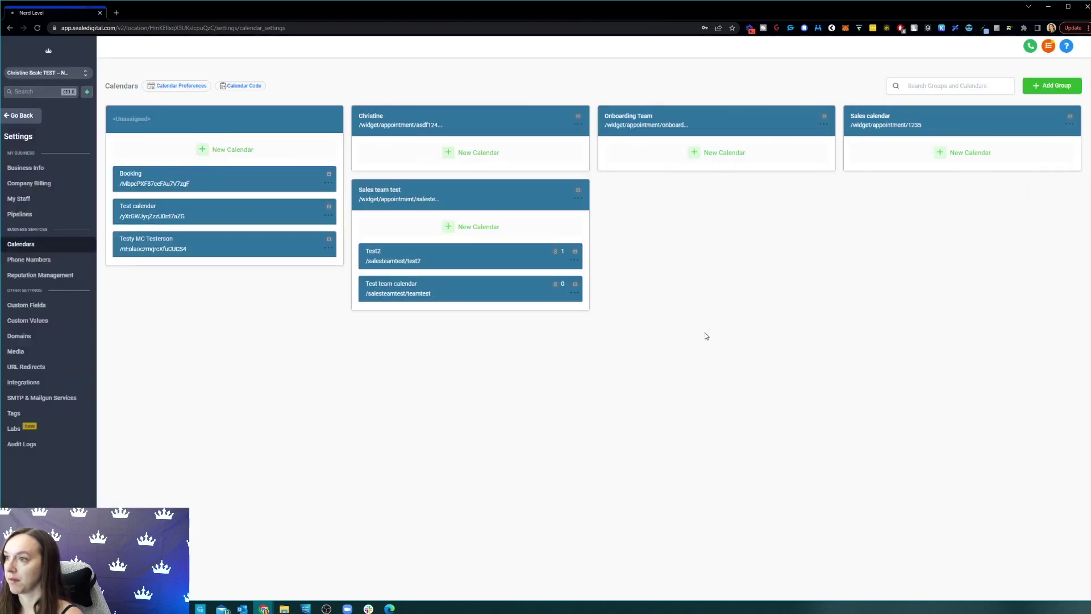
# - Add a new calendar to Sales calendar with the first team member and Google Meet location
pyautogui.click(945, 152)
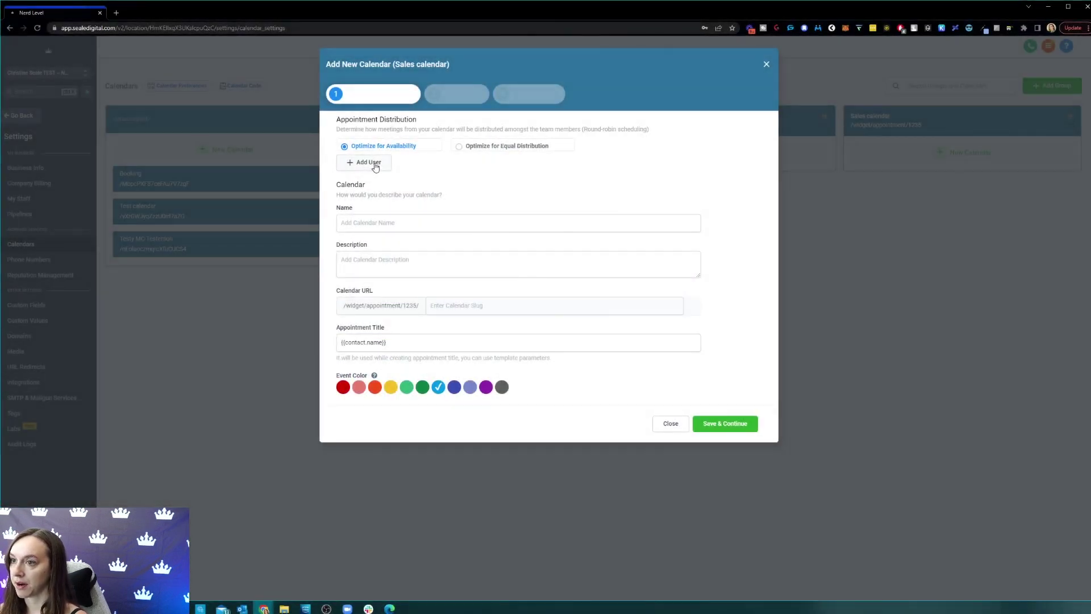
pyautogui.click(375, 164)
pyautogui.click(375, 164)
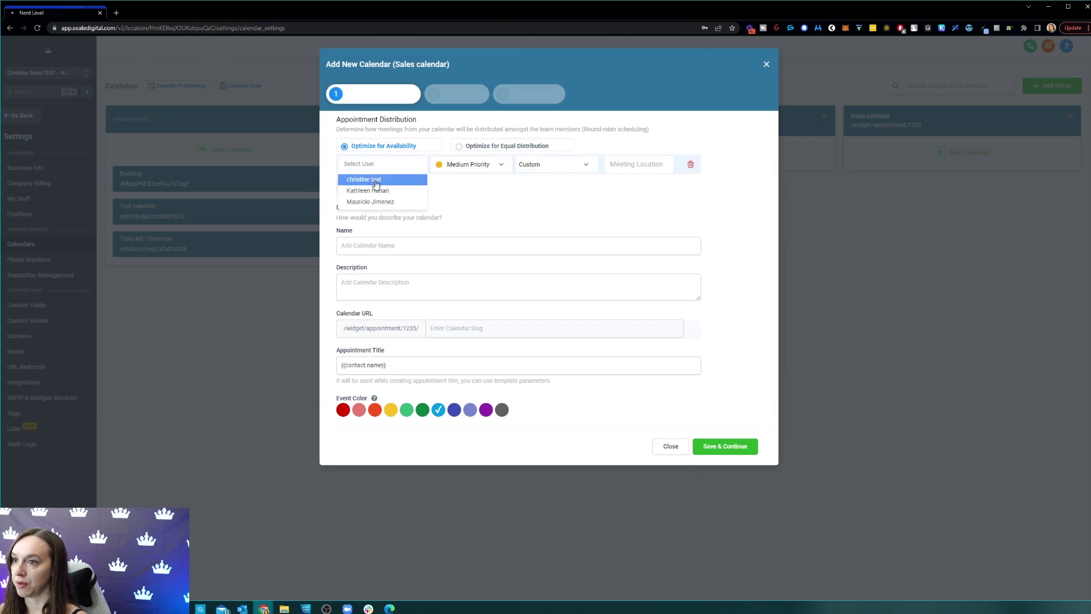
pyautogui.click(375, 181)
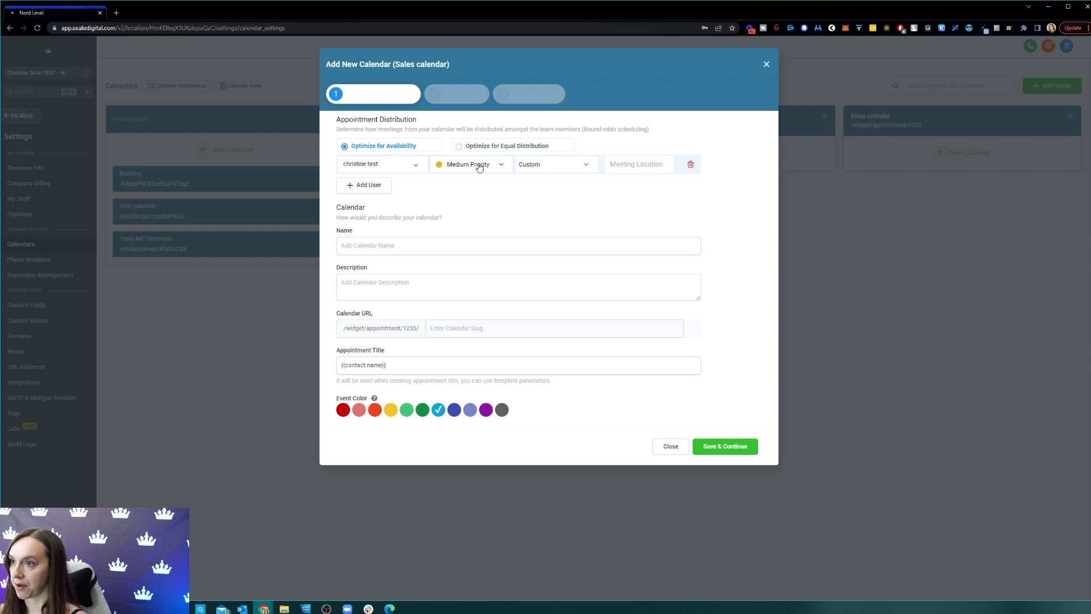
pyautogui.click(531, 169)
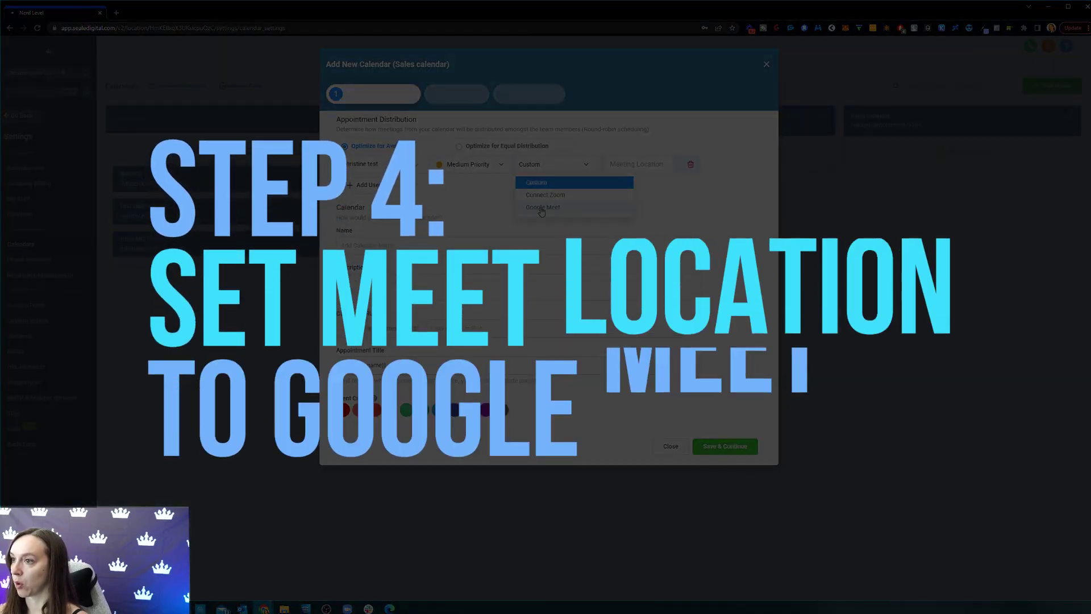
pyautogui.click(541, 208)
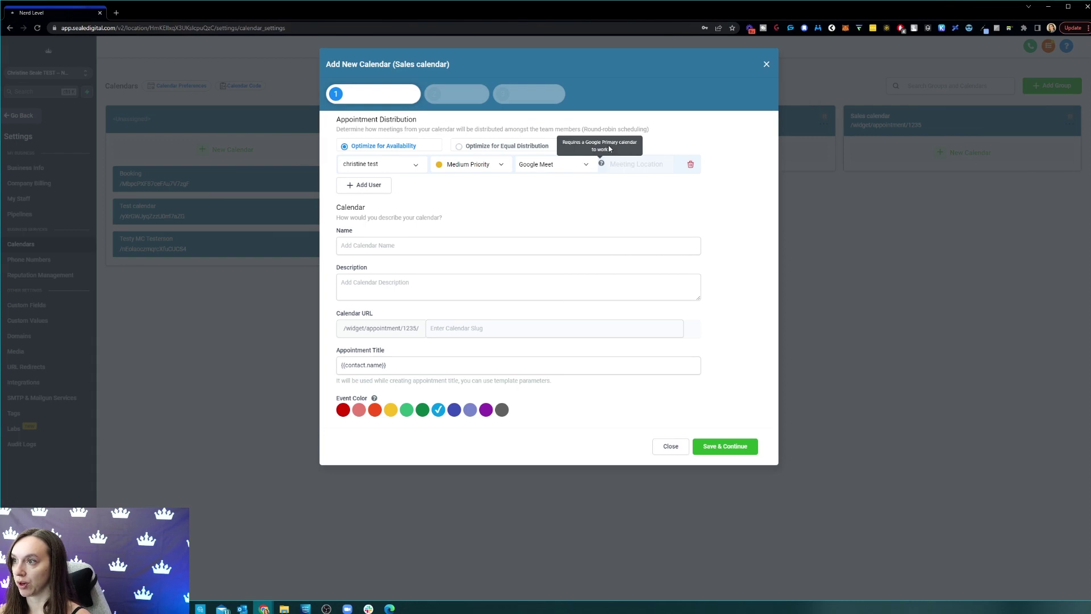
# - Name the calendar 'Sales test', set its slug and description, and continue to slot settings
pyautogui.click(488, 250)
pyautogui.write('Sales test')
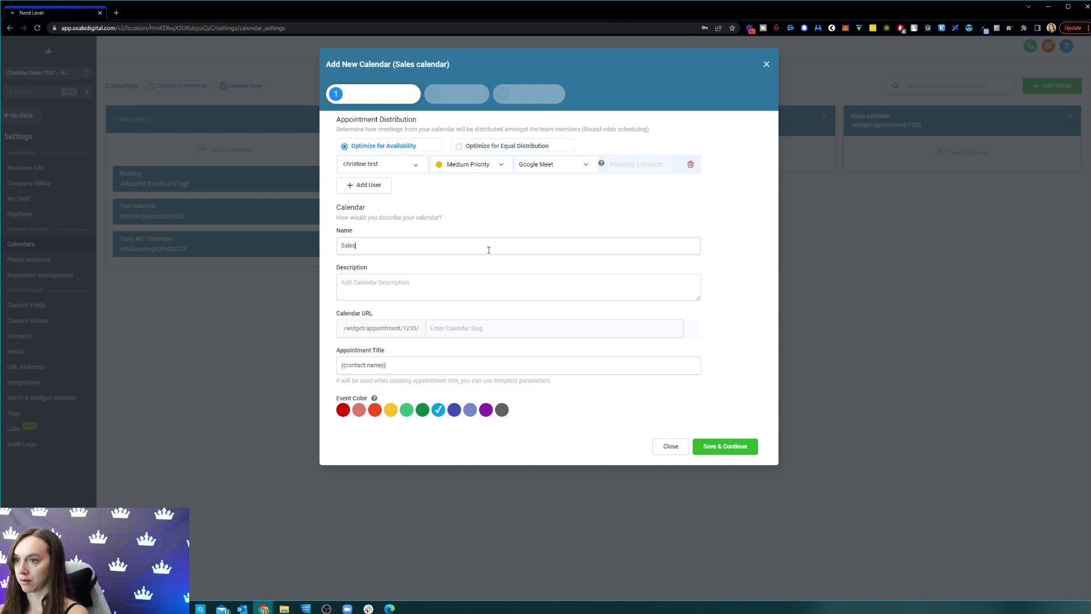
pyautogui.click(482, 328)
pyautogui.write('t')
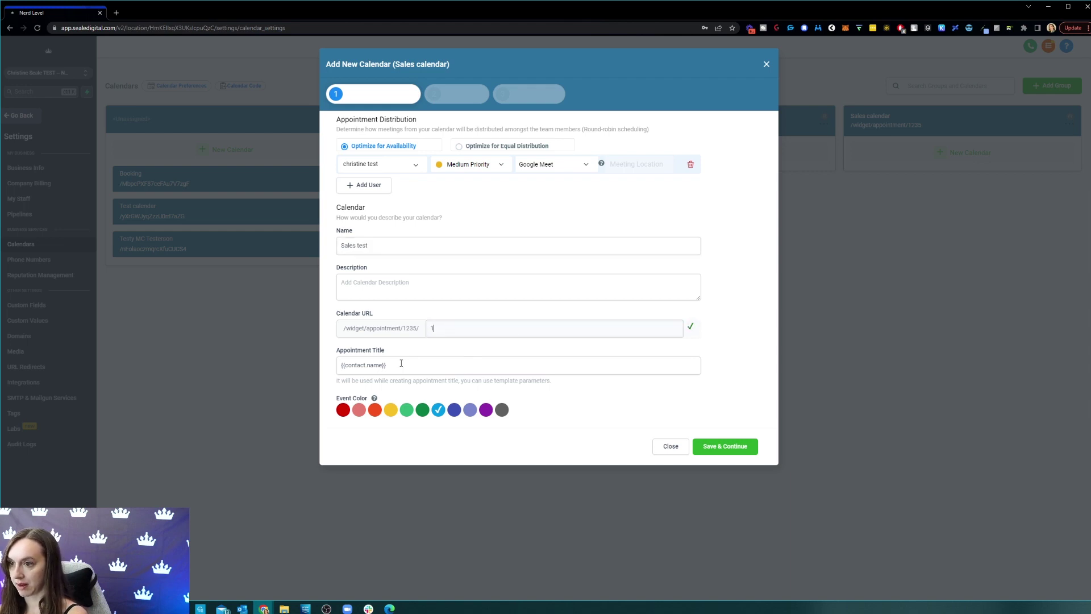
pyautogui.hotkey('ctrl', 'a')
pyautogui.hotkey('ctrl', 'c')
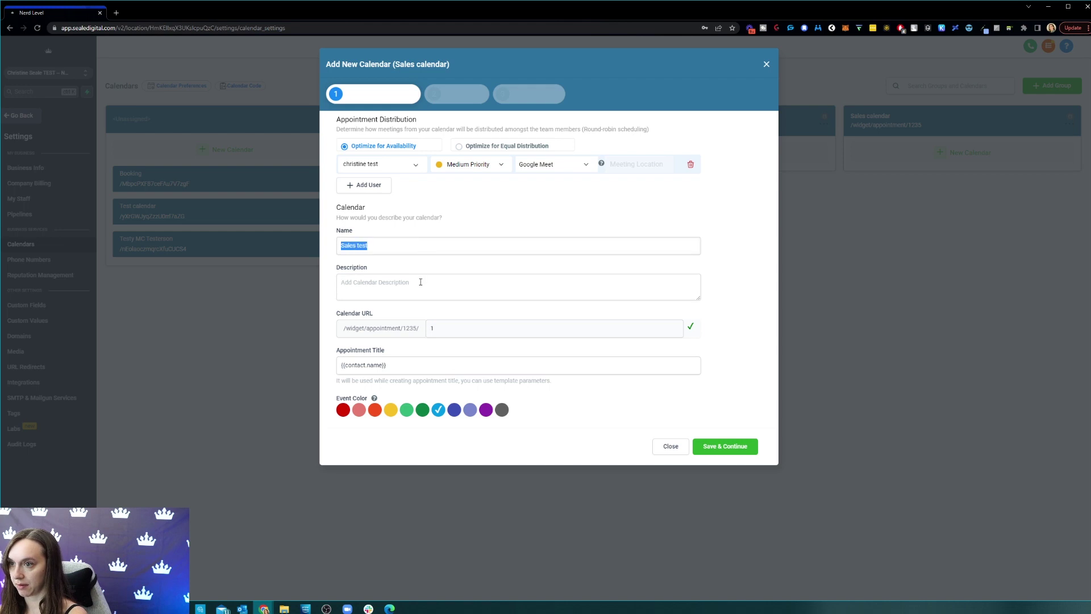
pyautogui.click(421, 282)
pyautogui.hotkey('ctrl', 'v')
pyautogui.click(732, 447)
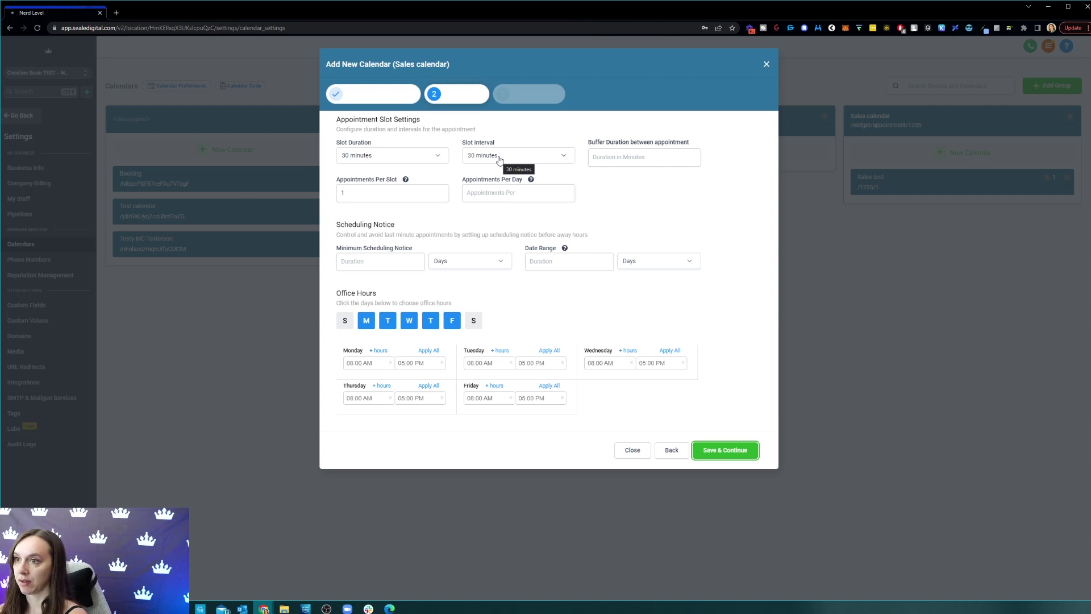
# - Set a 15-minute buffer between appointments and fill in the minimum scheduling notice
pyautogui.click(627, 158)
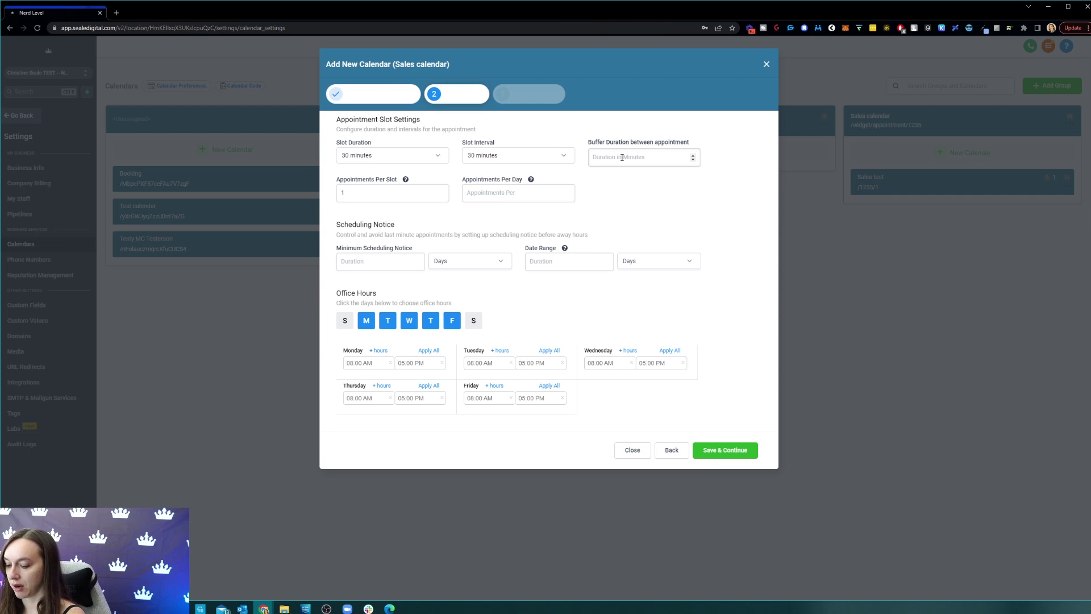
pyautogui.write('15')
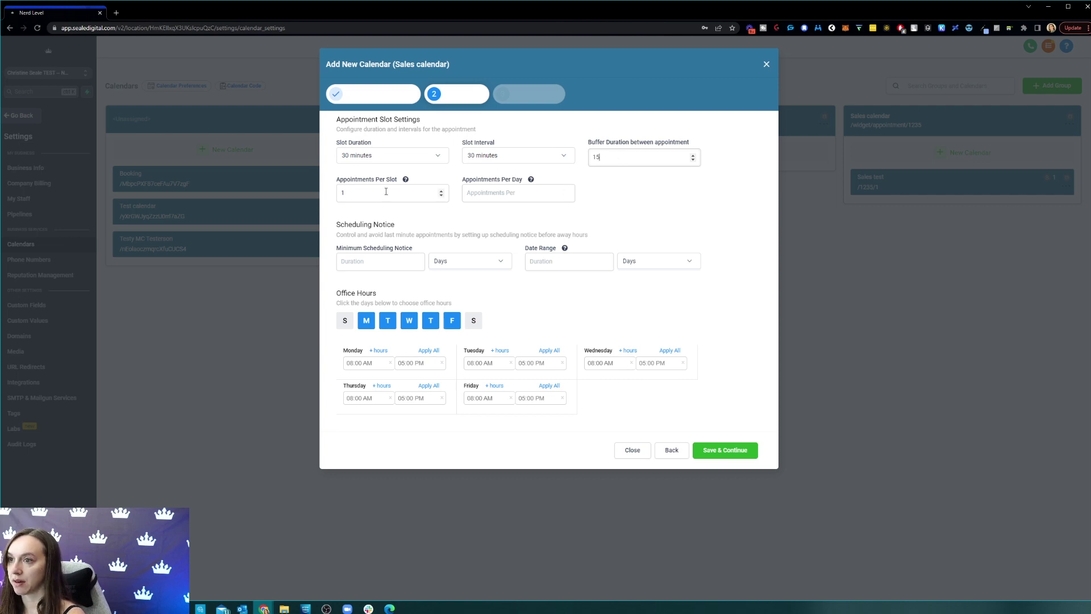
pyautogui.click(391, 259)
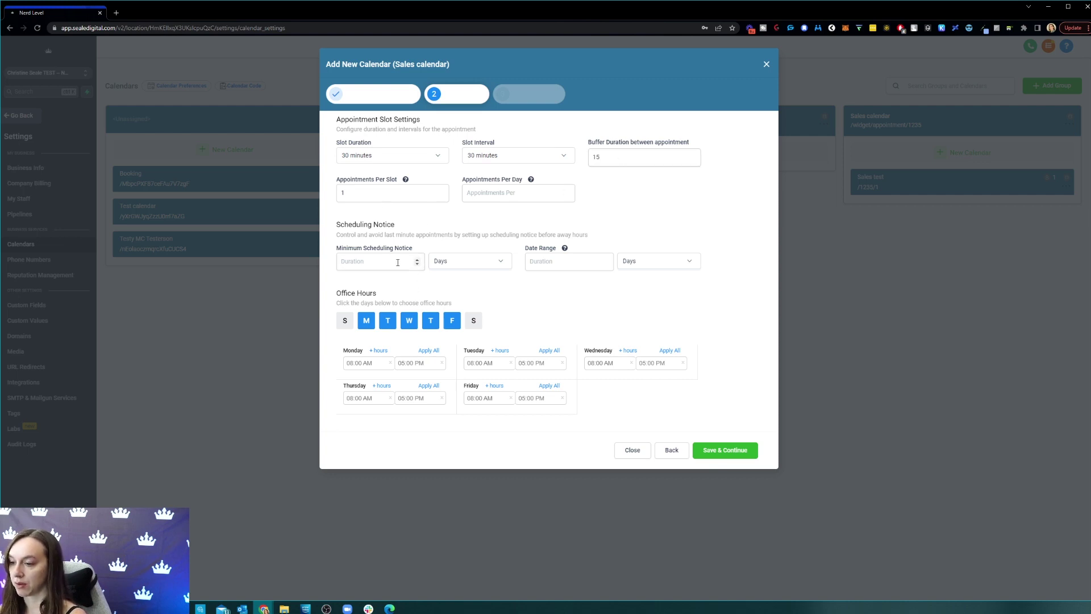
pyautogui.write('1')
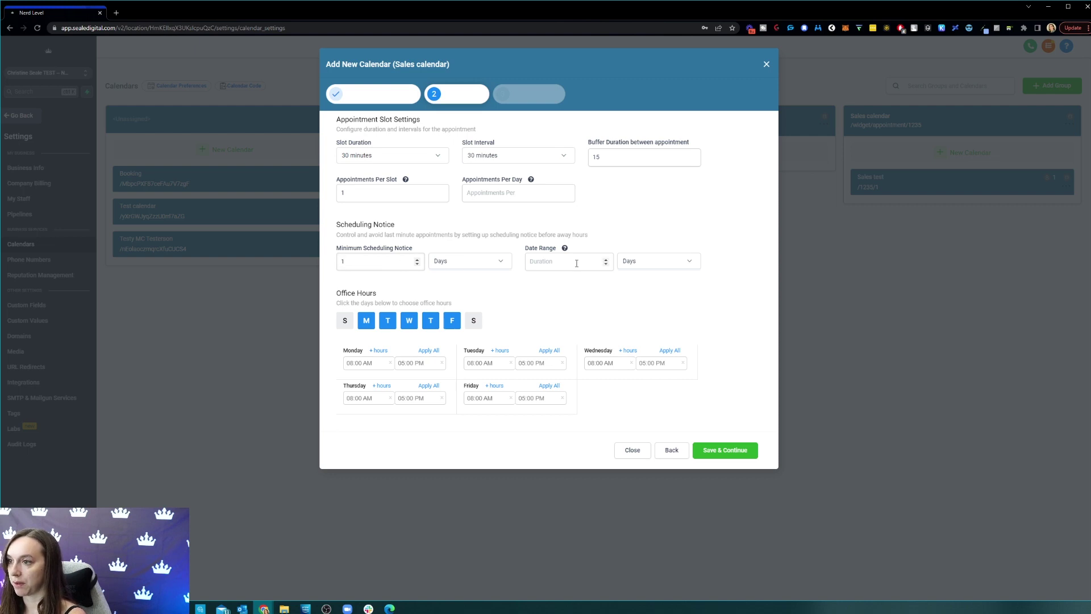
pyautogui.write('5')
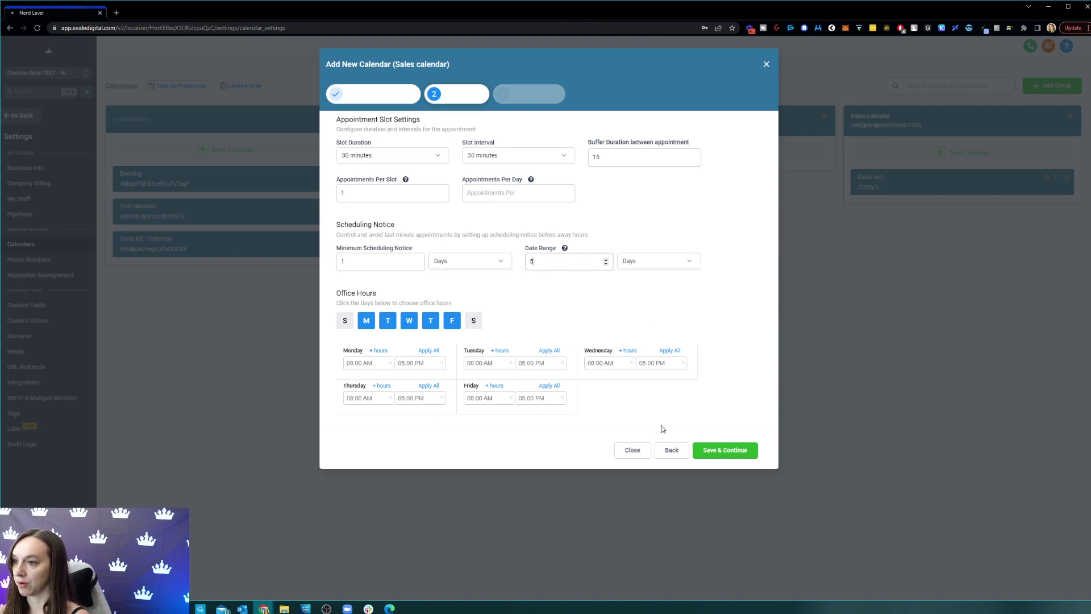
# - Save the slot settings and set the calendar's custom form to None
pyautogui.click(724, 450)
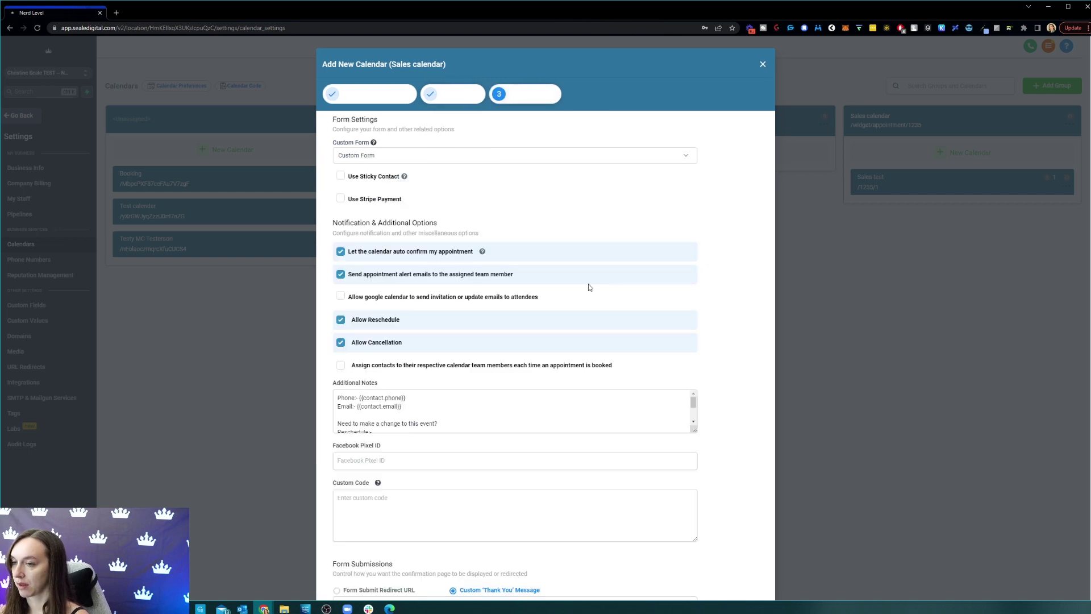
pyautogui.click(516, 162)
pyautogui.click(378, 175)
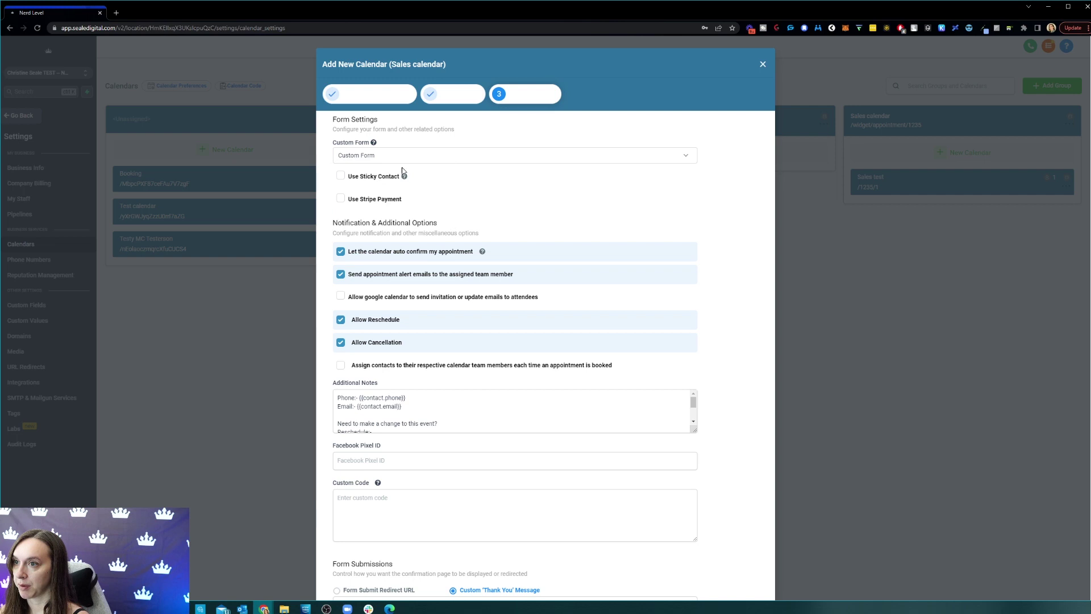
pyautogui.click(458, 164)
pyautogui.click(385, 179)
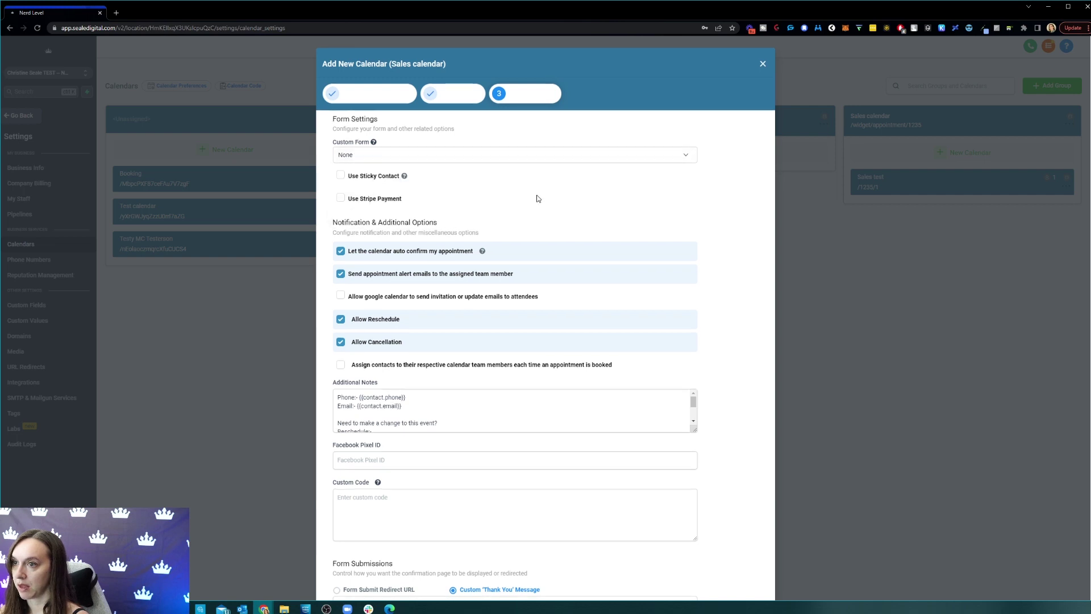
# - Enable Google Calendar invitation emails to attendees and complete the Sales test calendar
pyautogui.scroll(-2, 538, 196)
pyautogui.scroll(2, 470, 191)
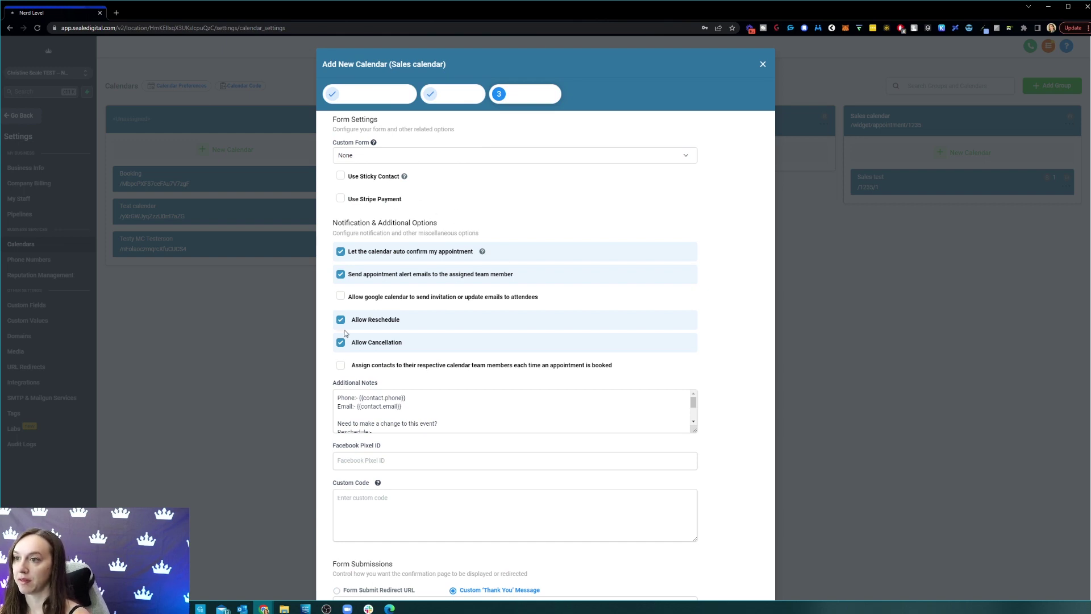
pyautogui.scroll(-3, 716, 242)
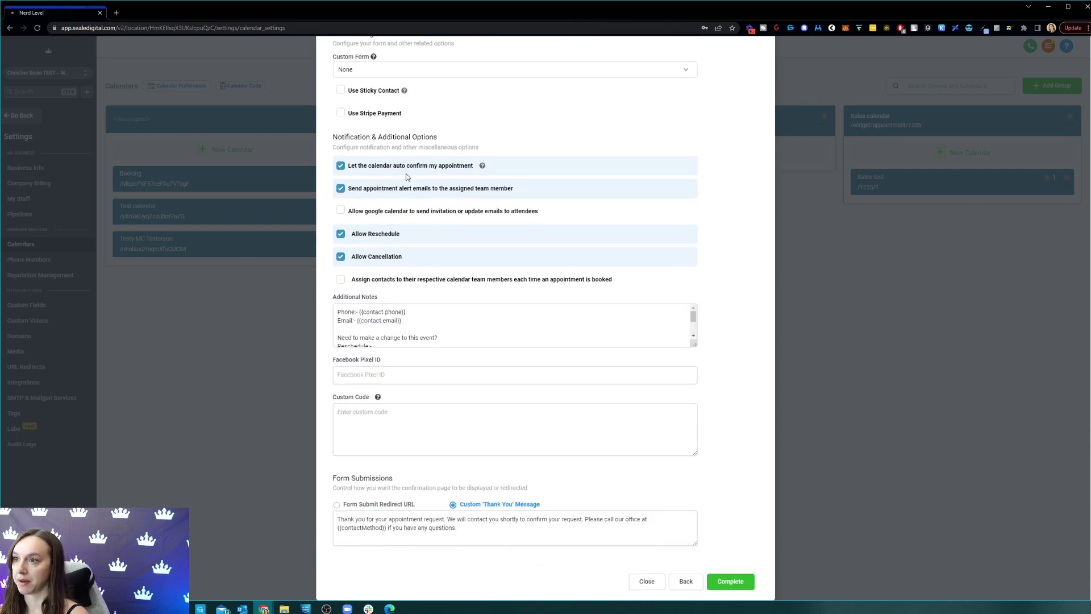
pyautogui.click(445, 212)
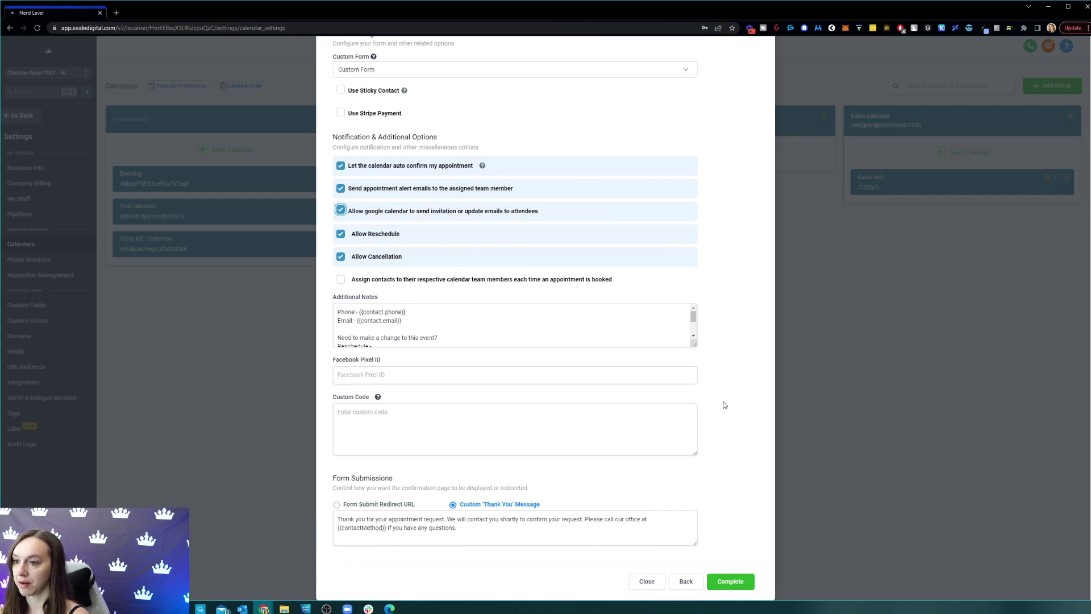
pyautogui.scroll(-1, 725, 404)
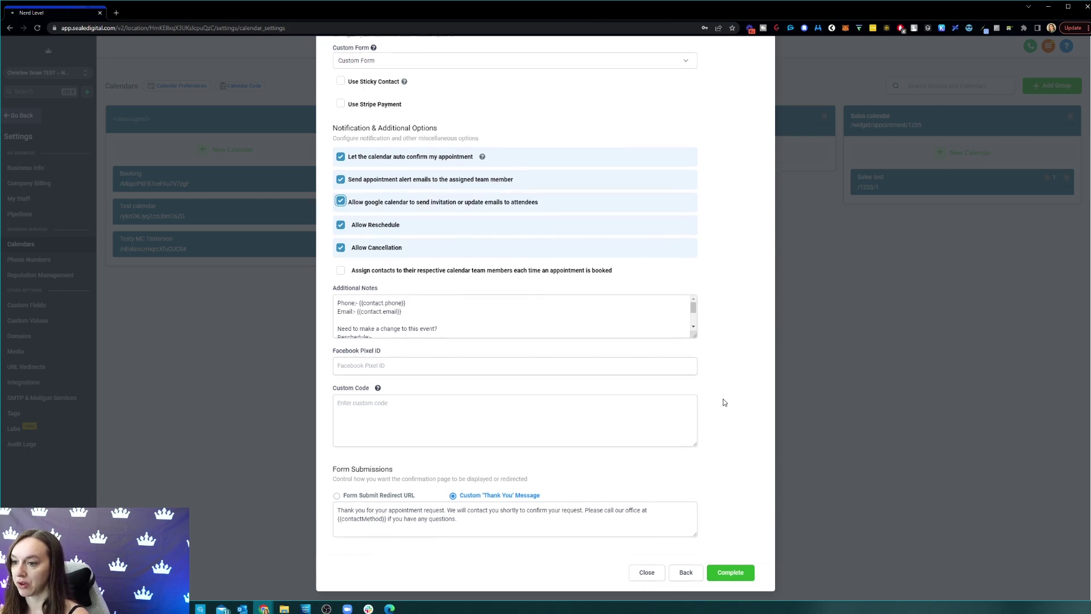
pyautogui.click(733, 570)
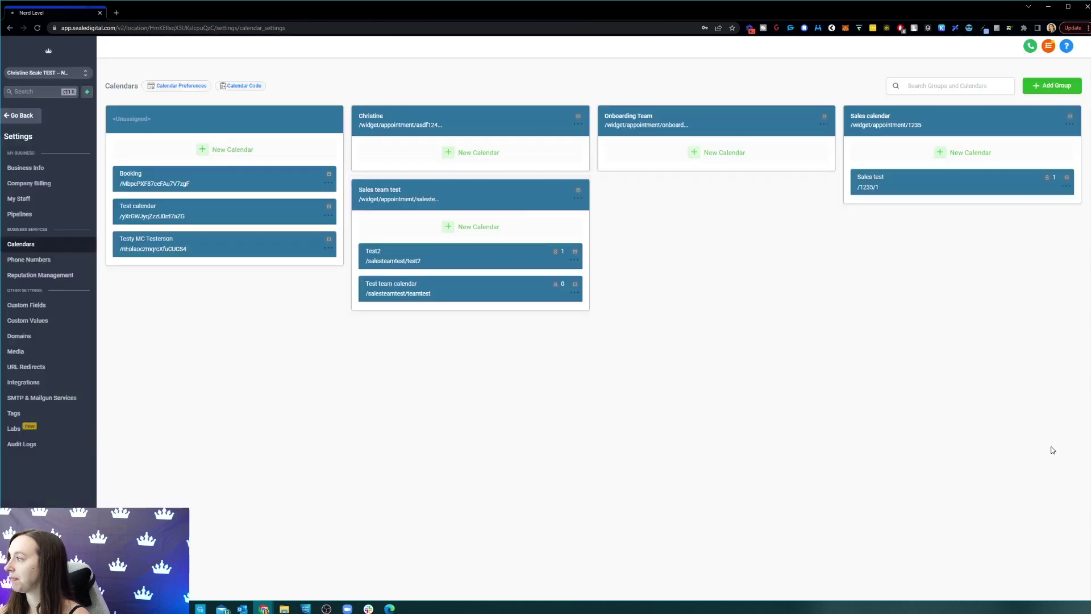
# - Open the Sales test booking page and advance to September 2022's available slots
pyautogui.click(869, 187)
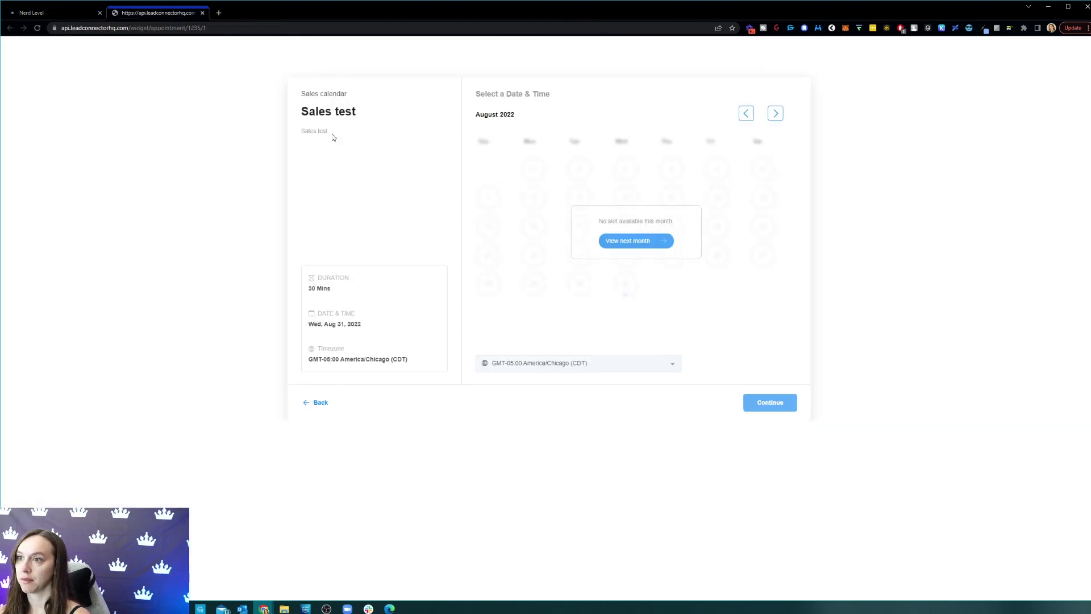
pyautogui.click(614, 243)
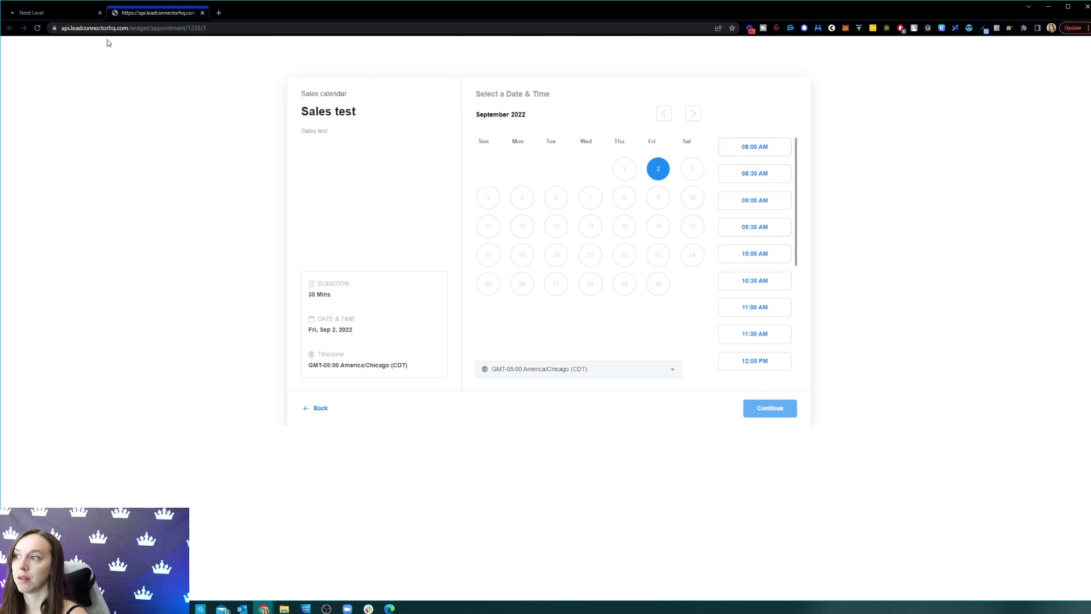
# - Return to the Nerd Level settings tab showing the My Staff team list
pyautogui.click(53, 11)
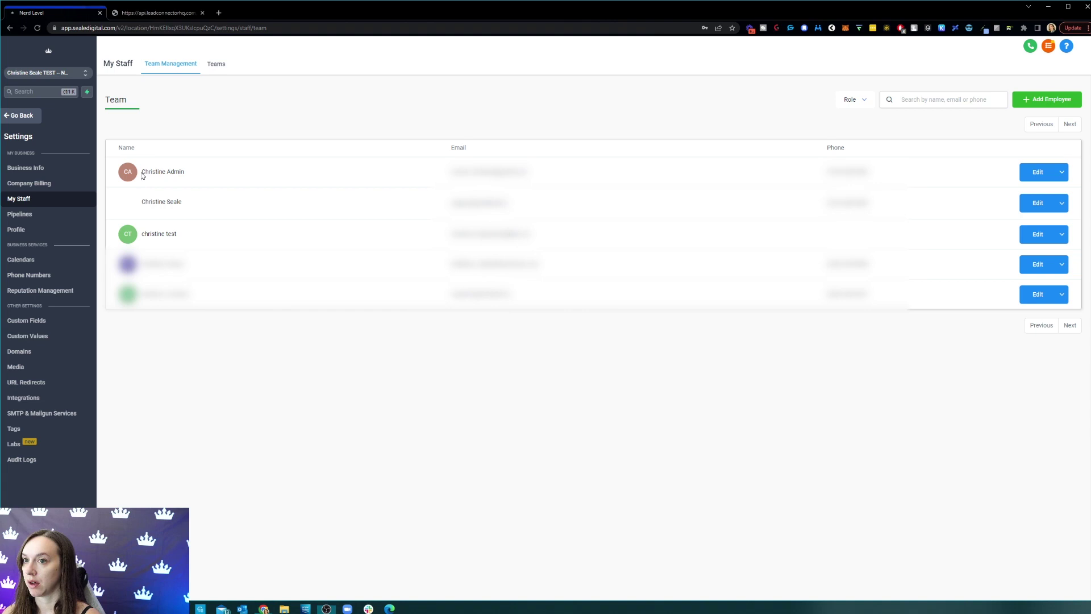
pyautogui.moveTo(141, 172); pyautogui.dragTo(203, 176)
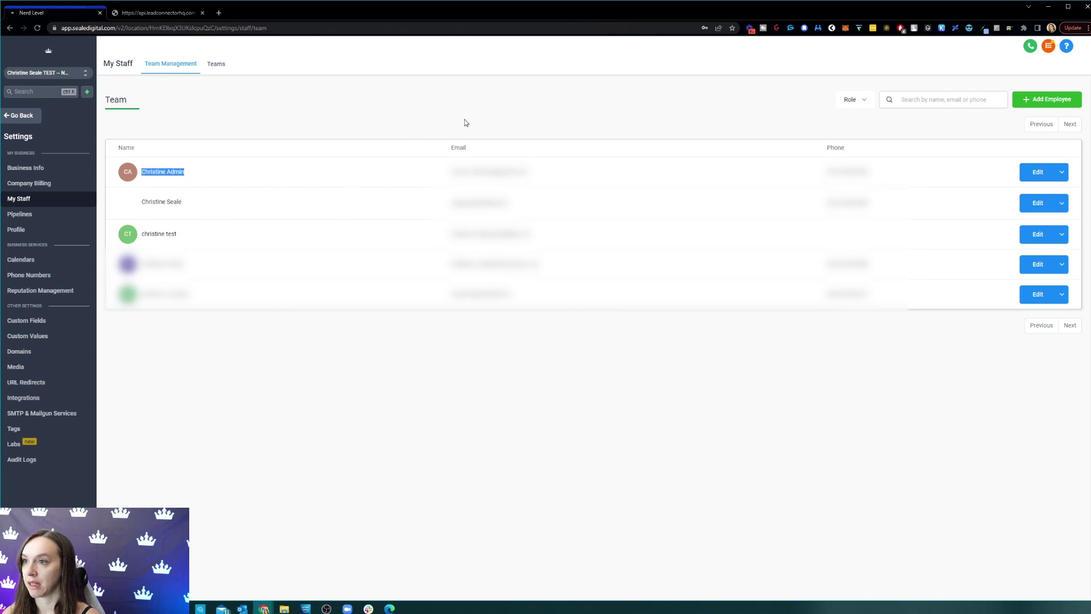
pyautogui.click(515, 121)
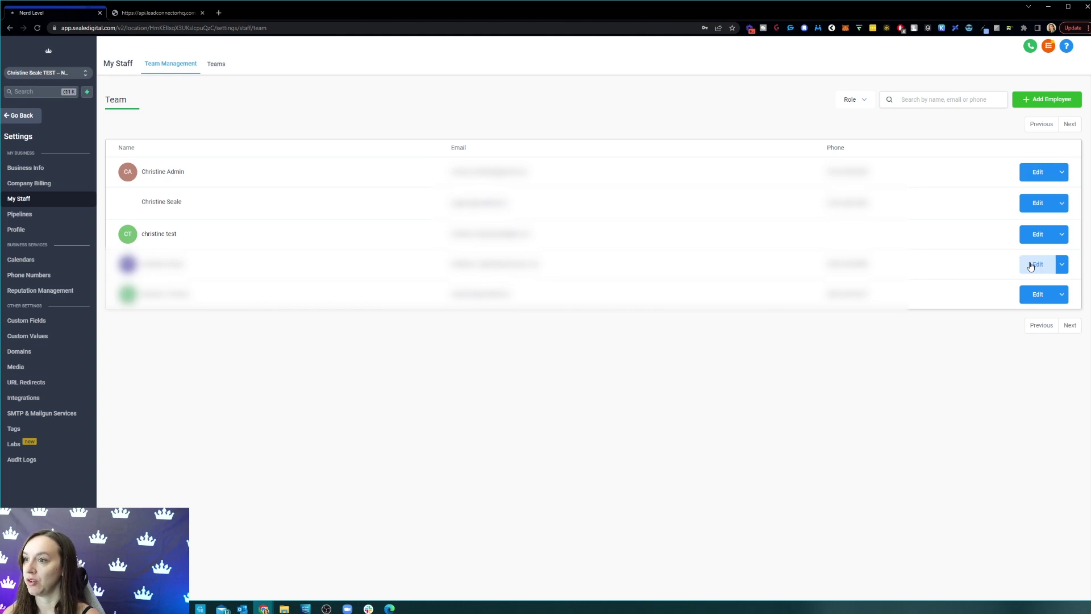
# - Make the personal calendar the second staff member's primary sync calendar, then close the dialogs
pyautogui.click(1036, 204)
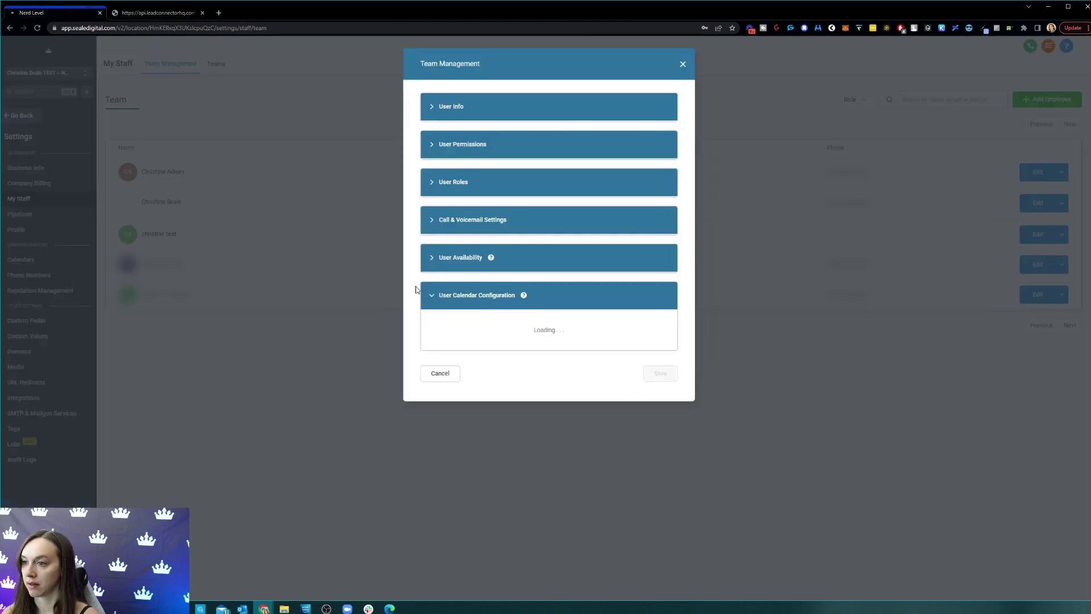
pyautogui.click(453, 295)
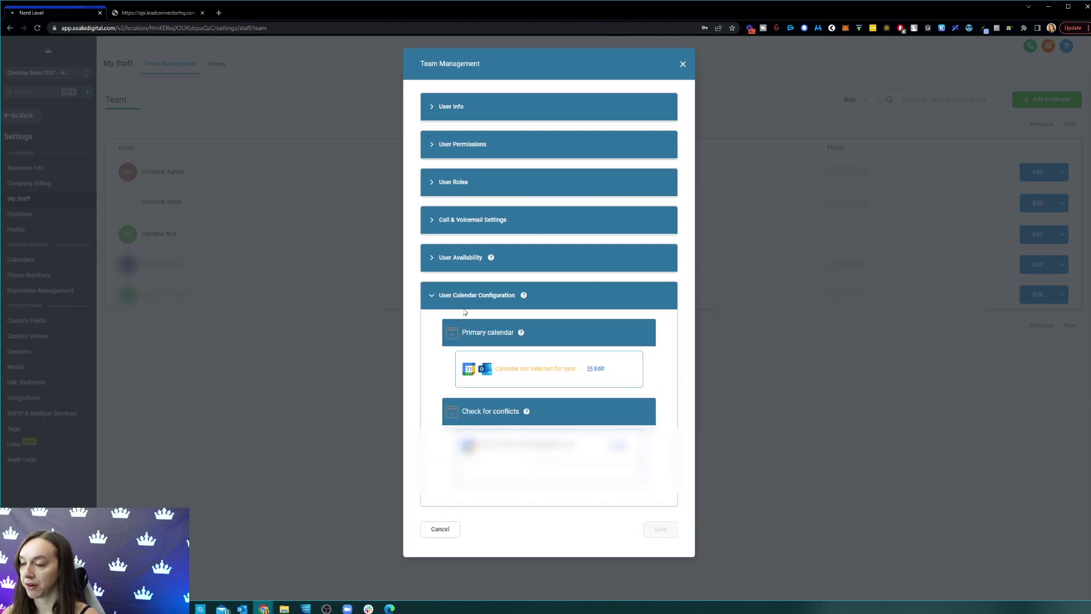
pyautogui.click(597, 370)
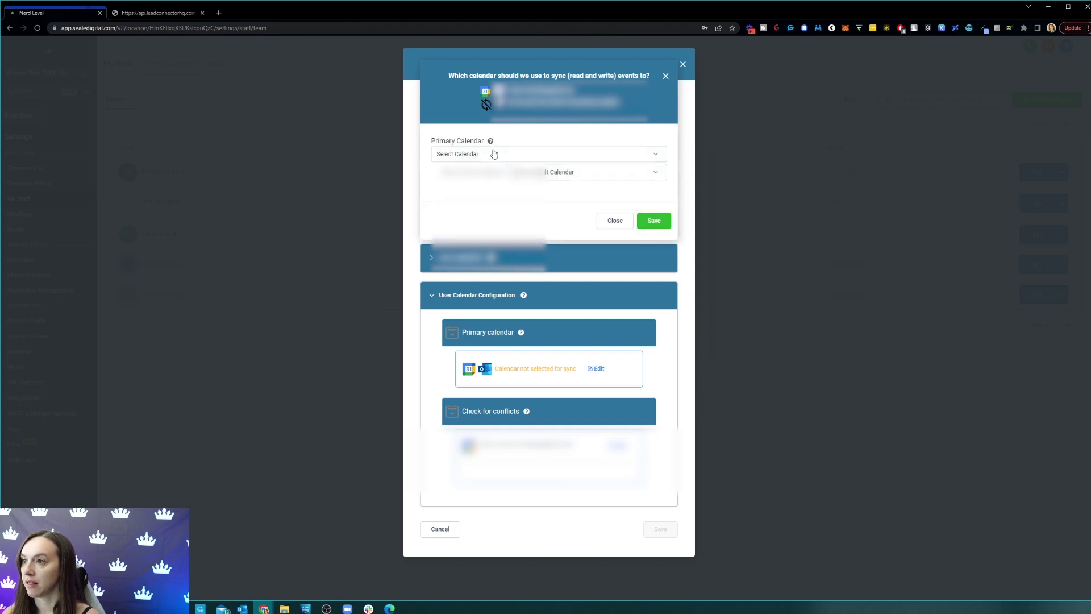
pyautogui.click(491, 155)
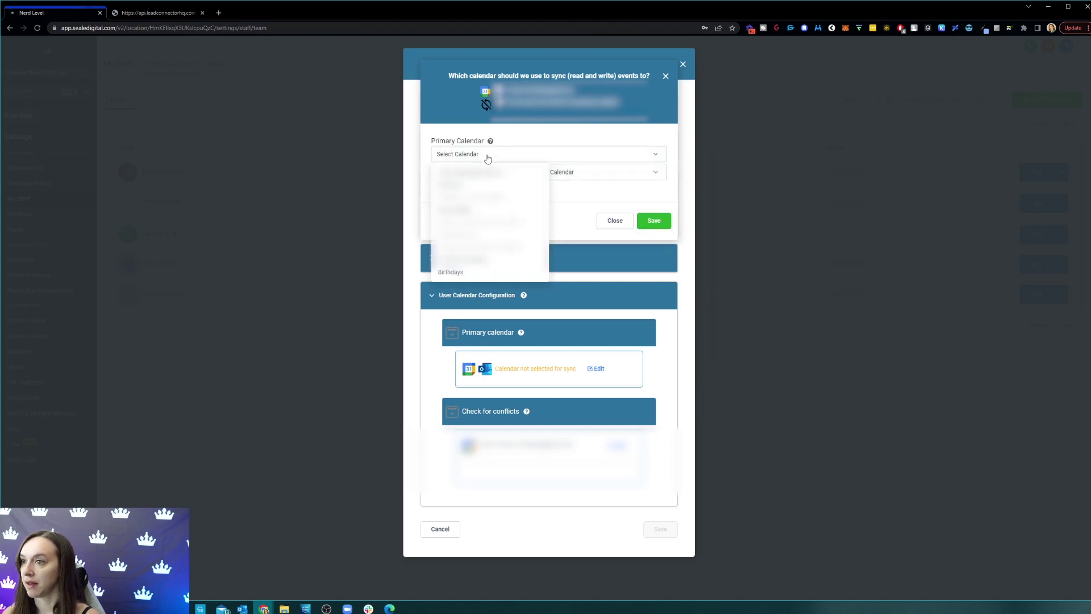
pyautogui.click(466, 260)
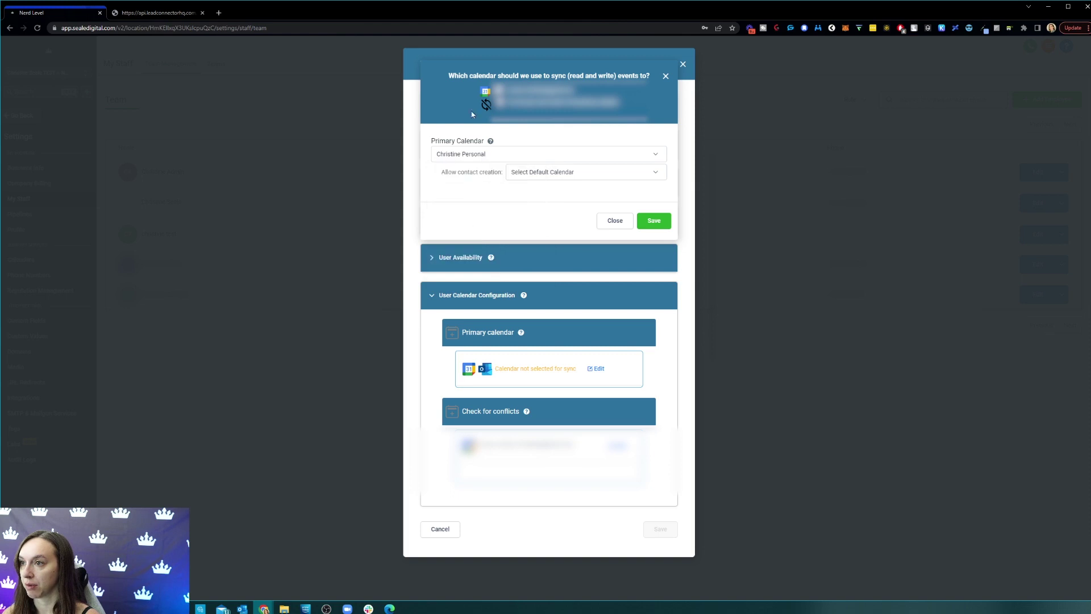
pyautogui.click(654, 225)
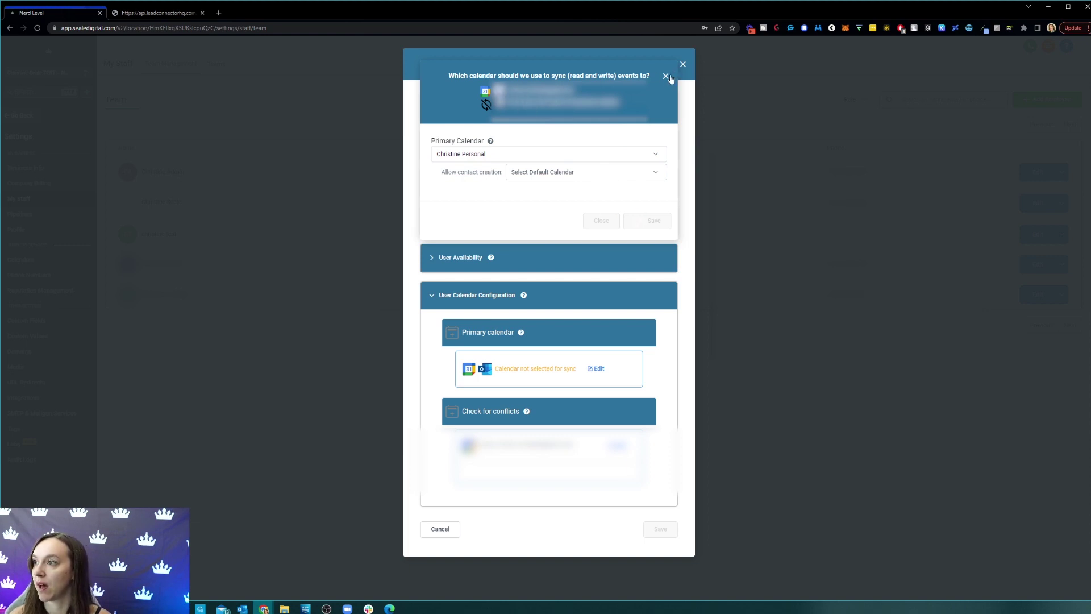
pyautogui.click(668, 77)
pyautogui.click(682, 66)
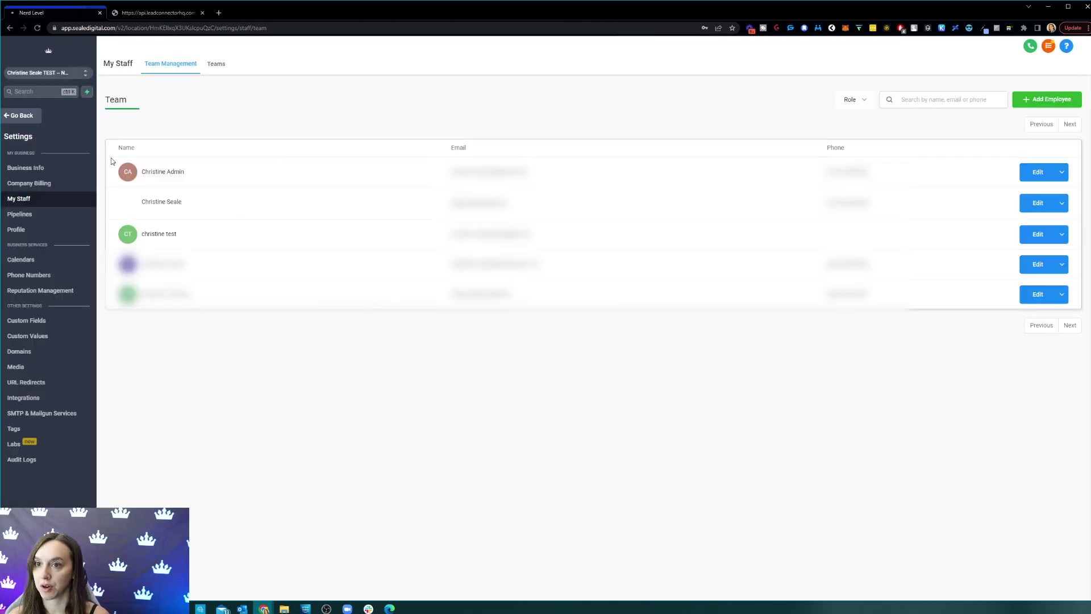
# - Switch to the agency view and open its Team settings page
pyautogui.click(64, 75)
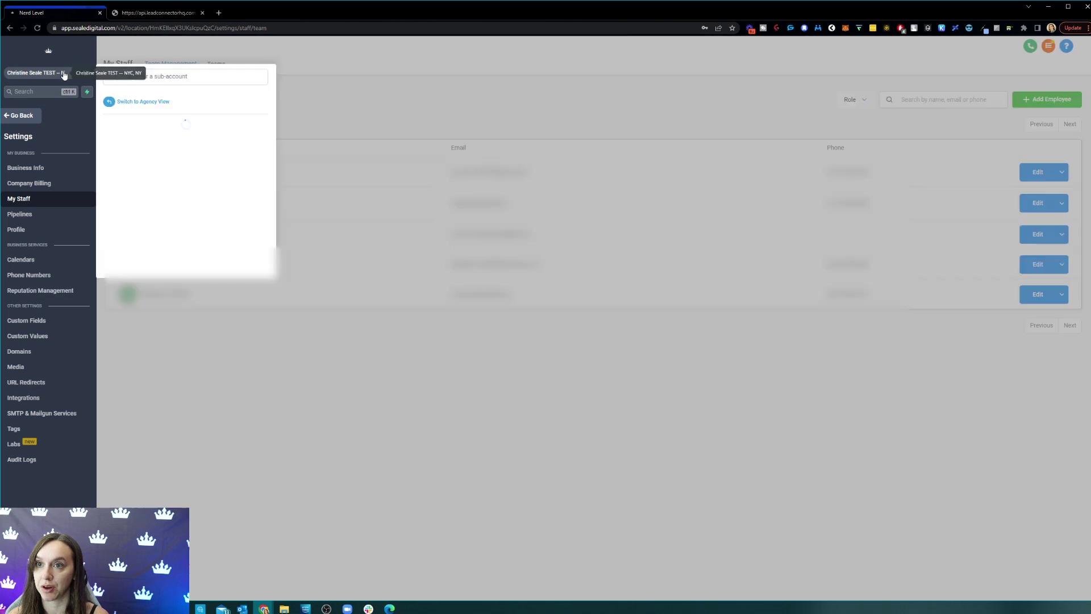
pyautogui.click(128, 105)
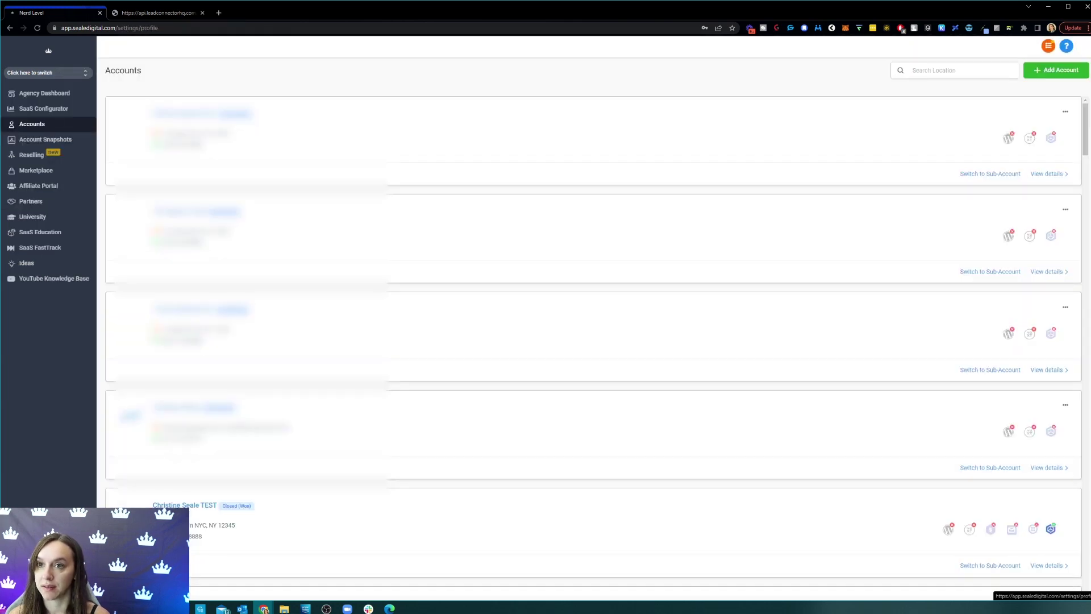
pyautogui.click(39, 167)
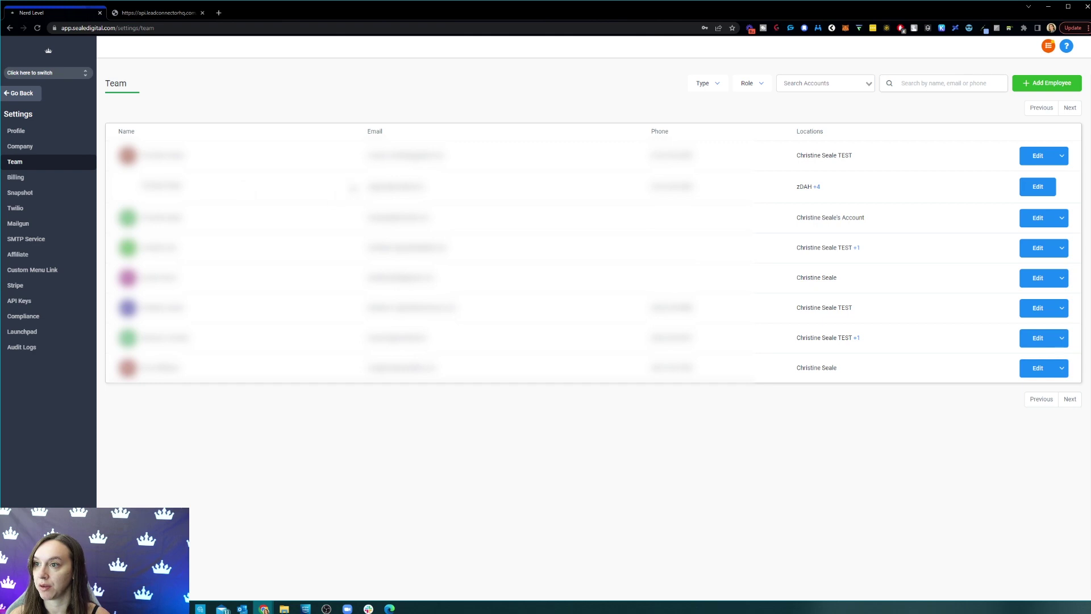
pyautogui.moveTo(354, 187); pyautogui.dragTo(453, 179)
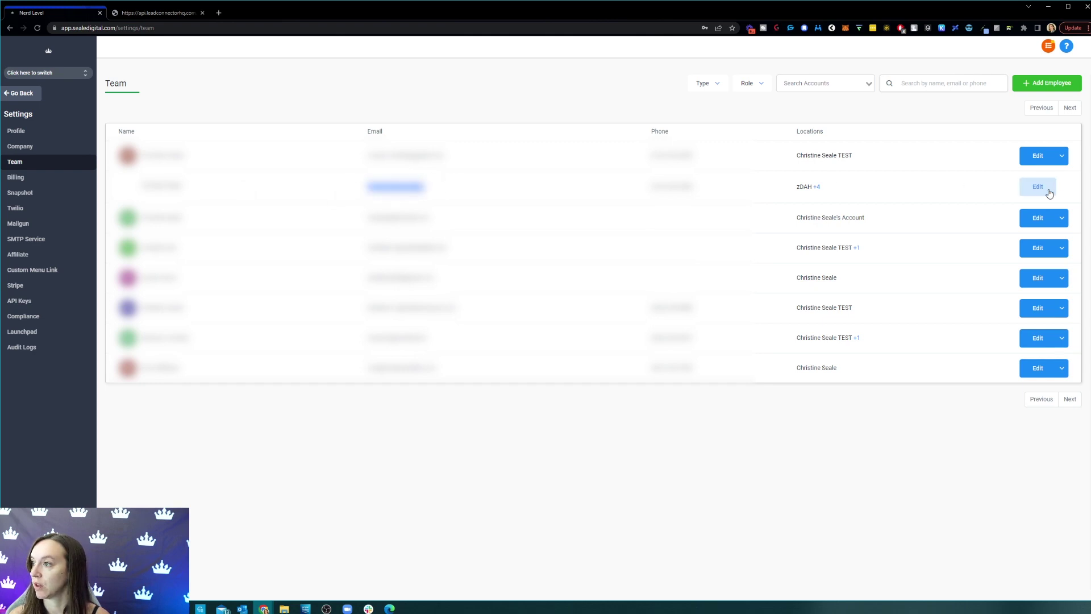
# - Add one more sub-account to the second team member's access and save
pyautogui.click(1037, 186)
pyautogui.click(450, 188)
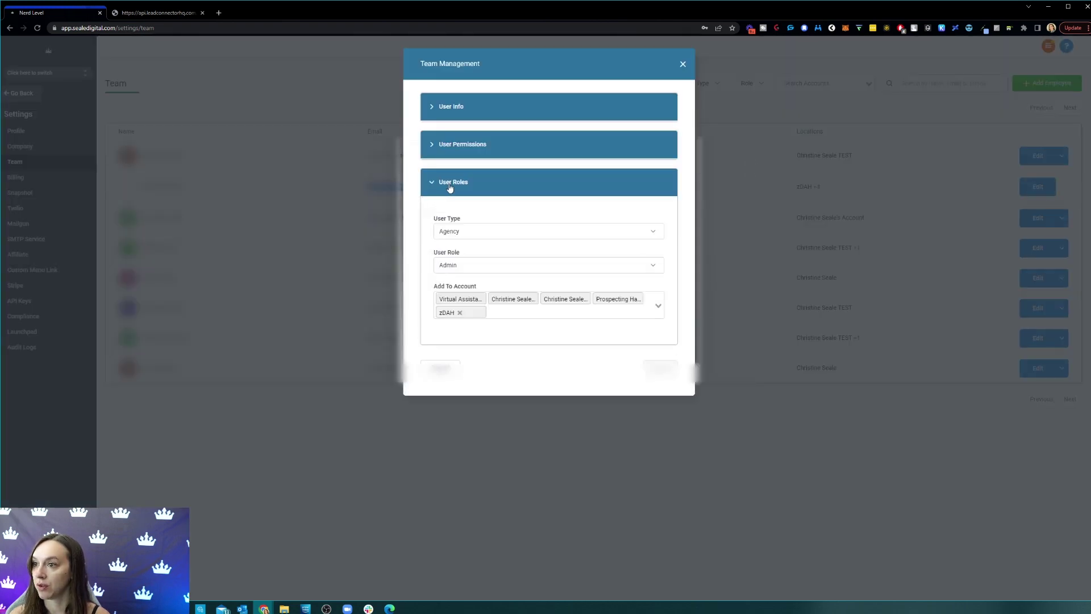
pyautogui.moveTo(436, 288); pyautogui.dragTo(487, 288)
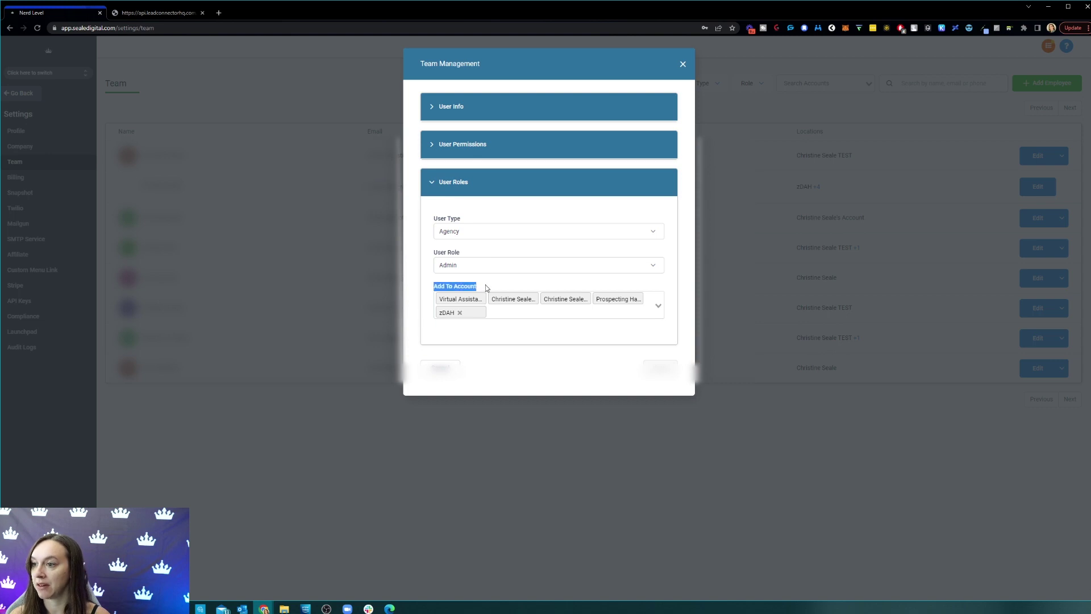
pyautogui.click(564, 309)
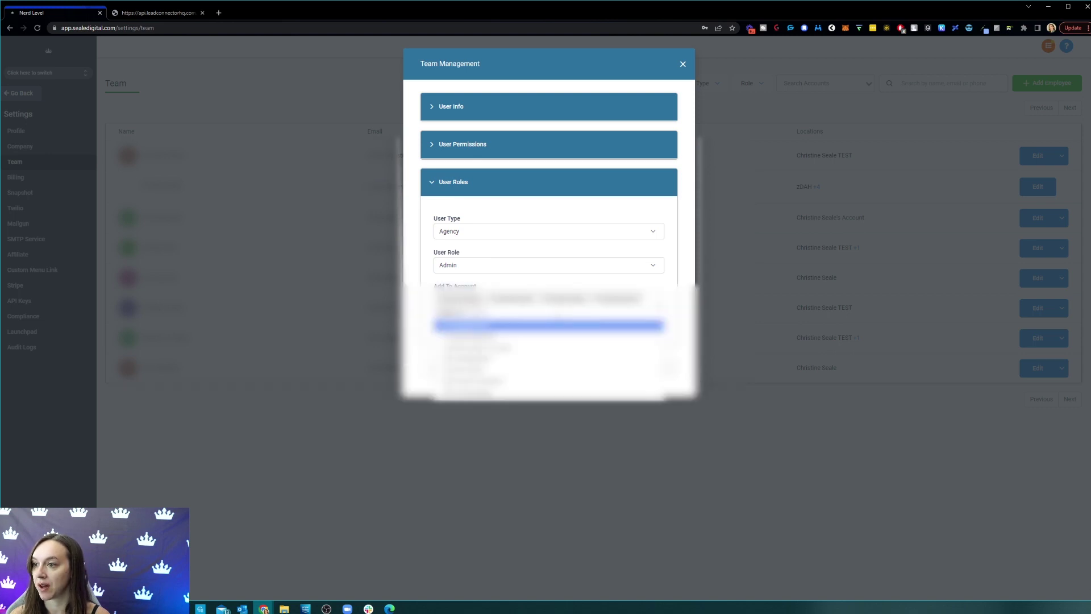
pyautogui.click(463, 325)
pyautogui.click(639, 369)
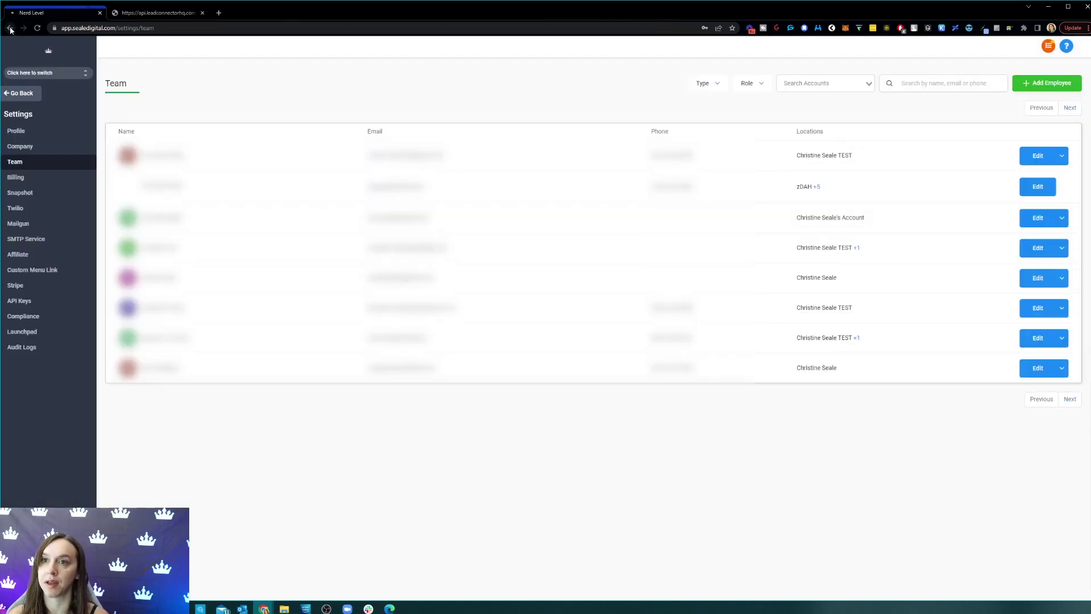
pyautogui.rightClick(10, 29)
# - Back on the sub-account staff list, check the second member's calendar configuration and close it
pyautogui.click(29, 60)
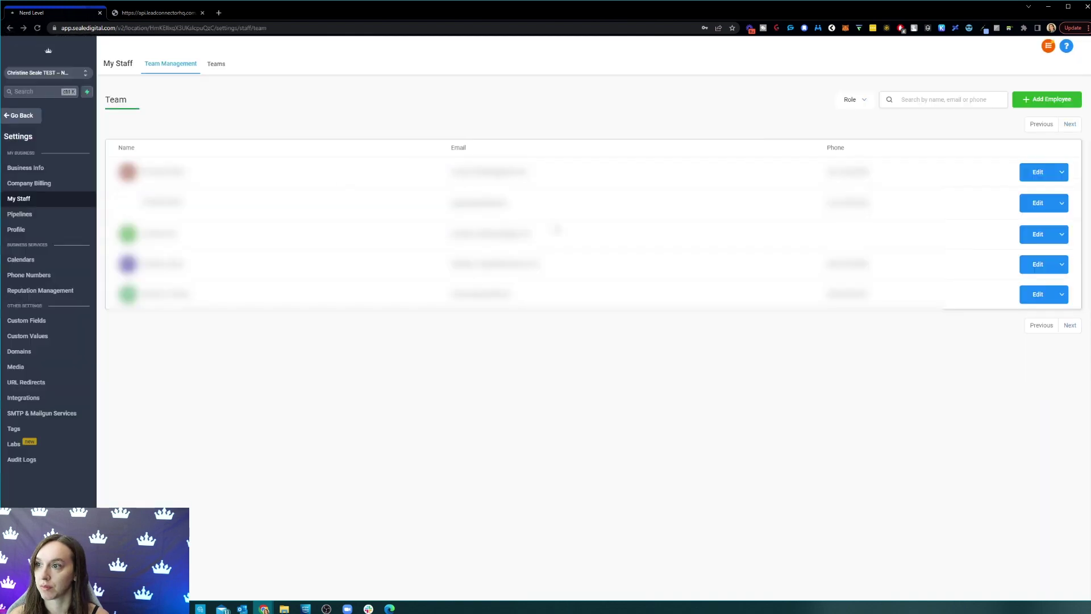
pyautogui.click(1047, 208)
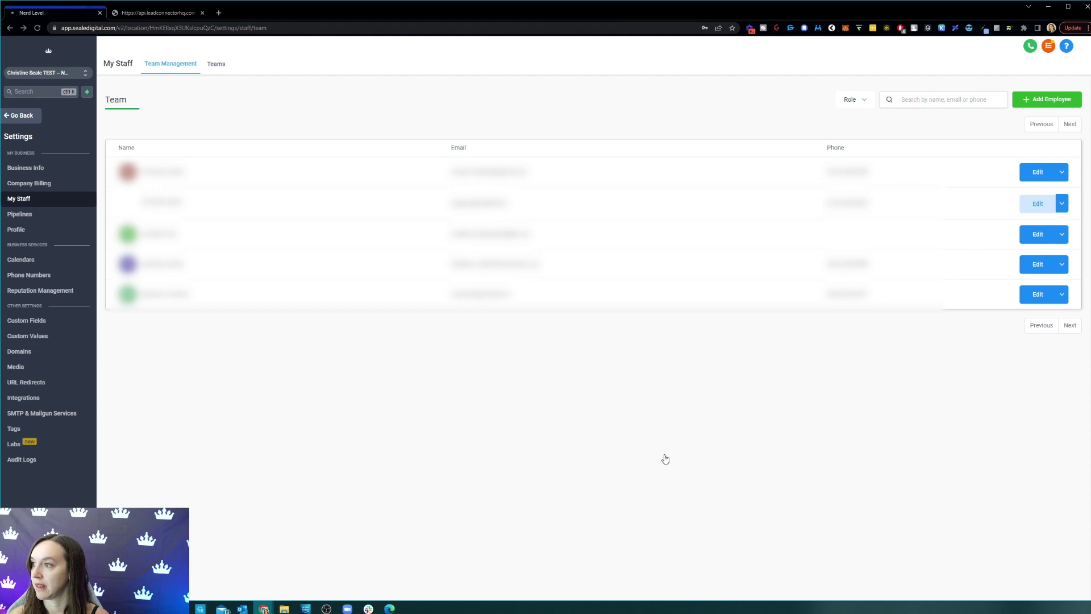
pyautogui.click(493, 295)
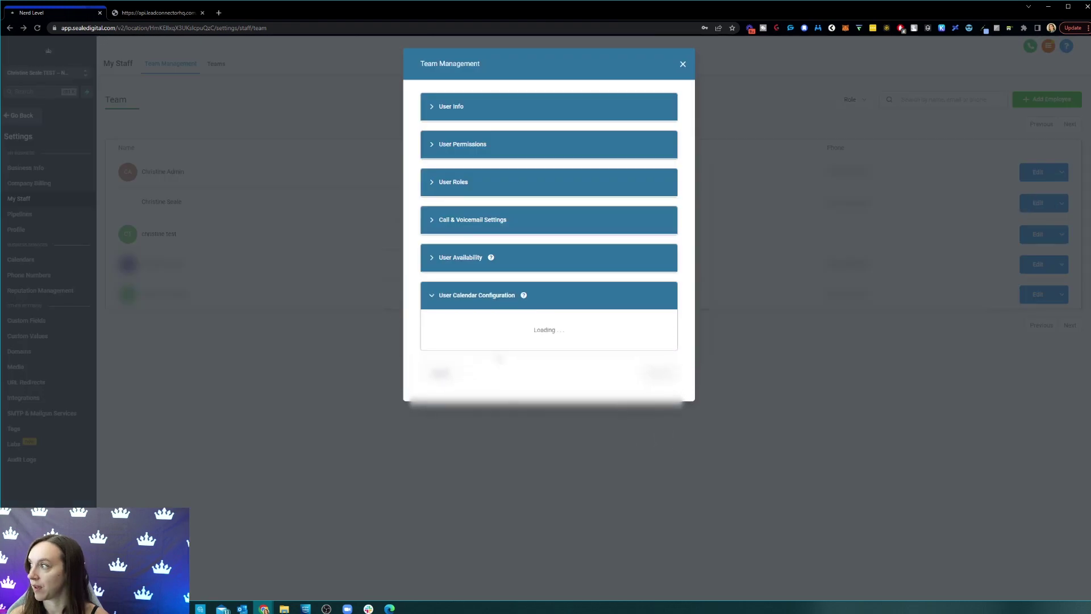
pyautogui.click(682, 64)
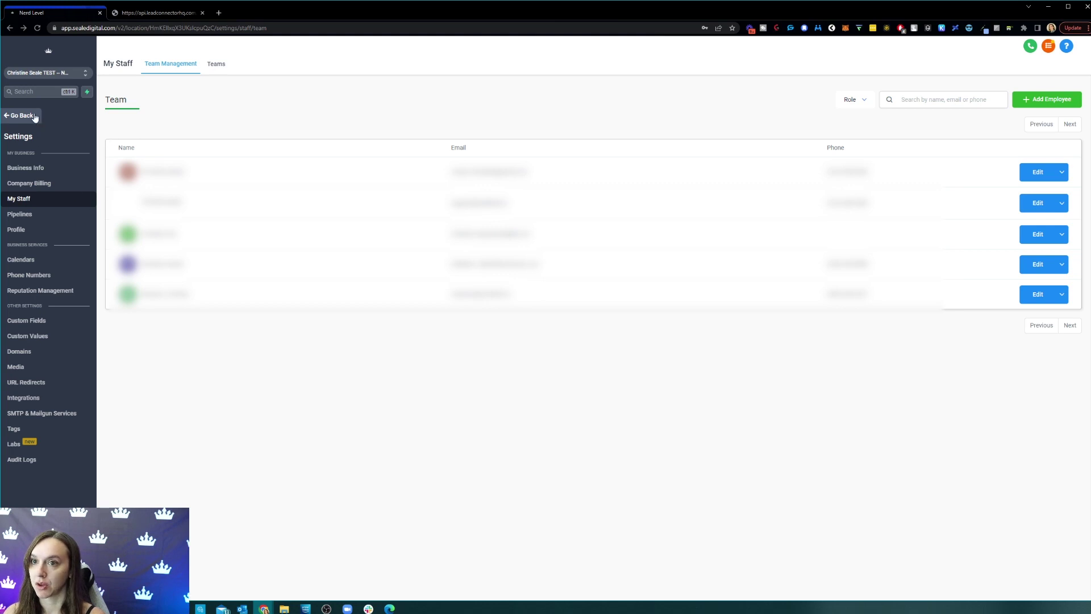
# - From Calendar settings, open the Sales test booking page and pick Friday, Sep 2, 10:00 AM
pyautogui.click(42, 264)
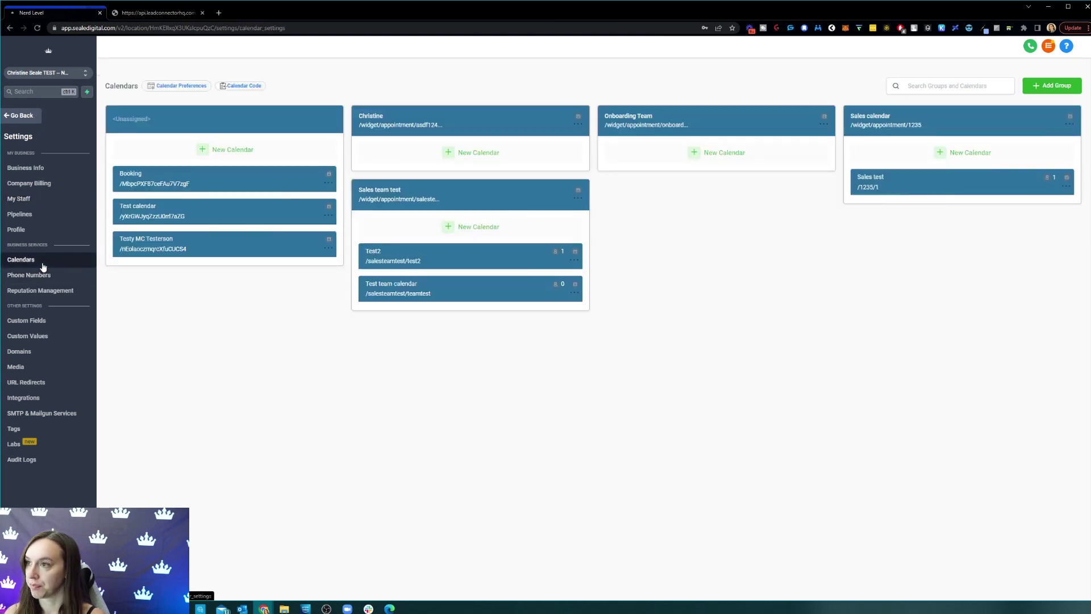
pyautogui.click(868, 188)
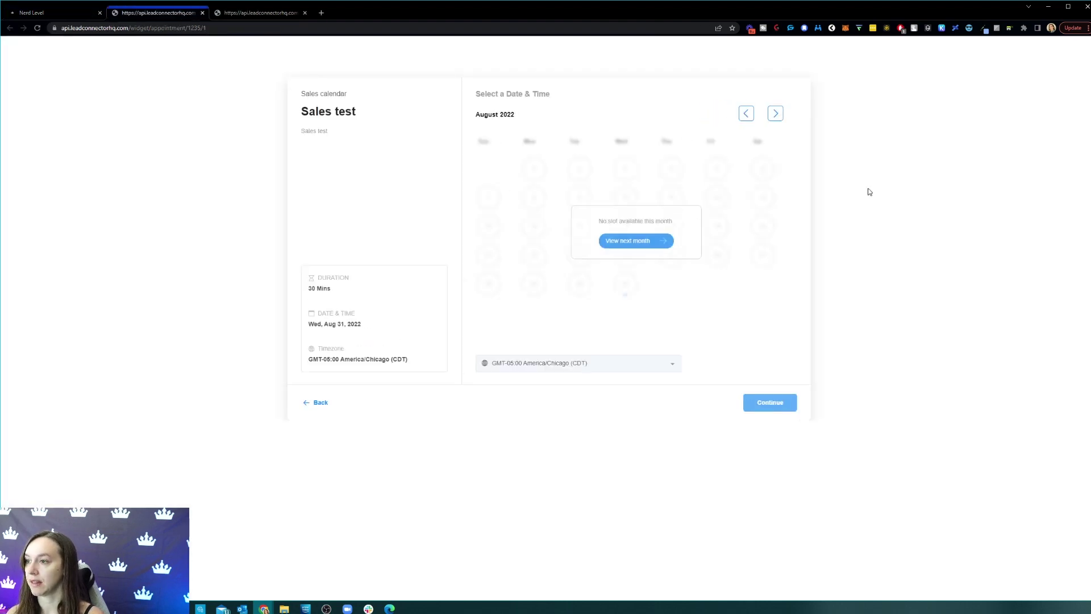
pyautogui.click(636, 241)
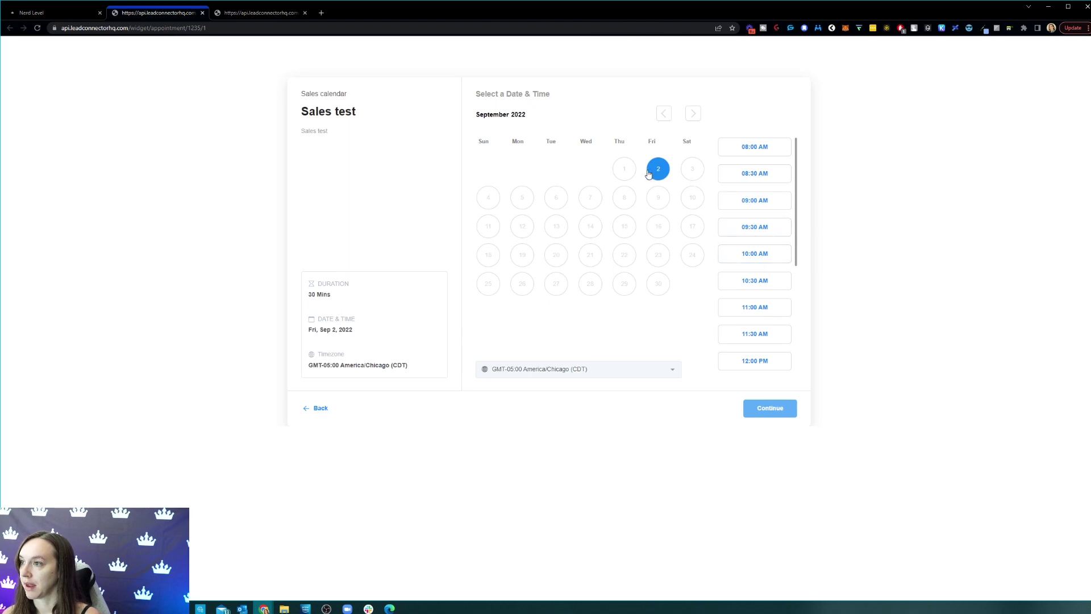
pyautogui.click(769, 257)
pyautogui.click(766, 413)
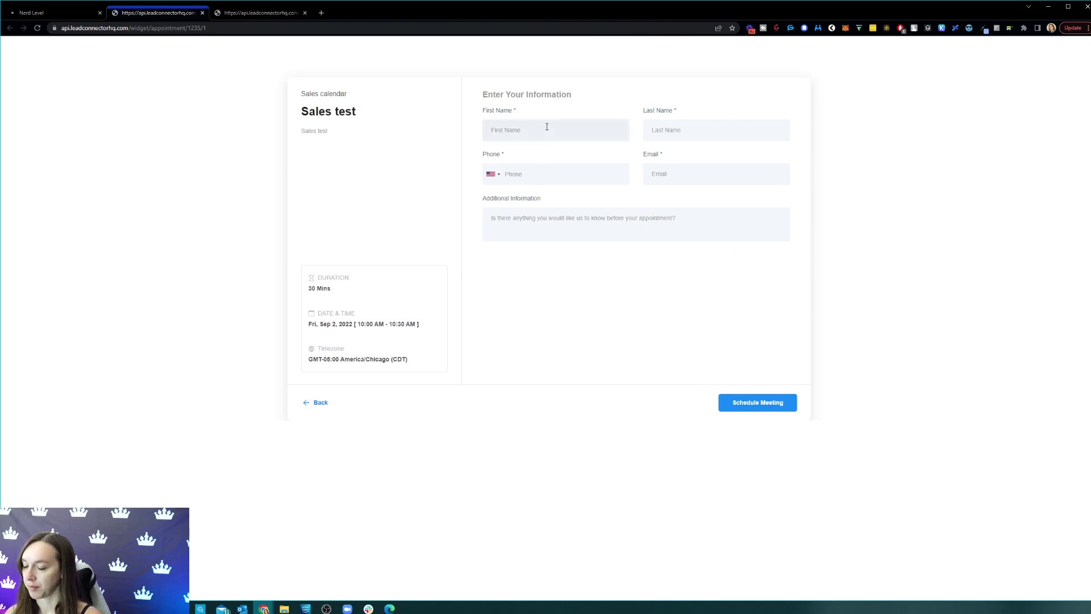
pyautogui.write('Testy')
pyautogui.press('Tab')
pyautogui.write('M')
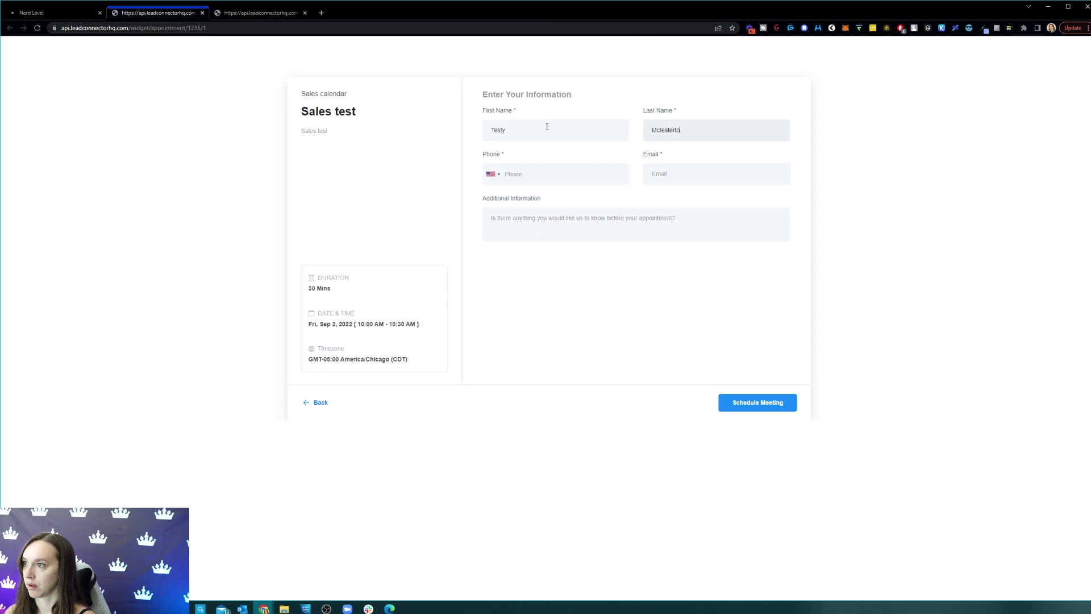
pyautogui.press('Tab')
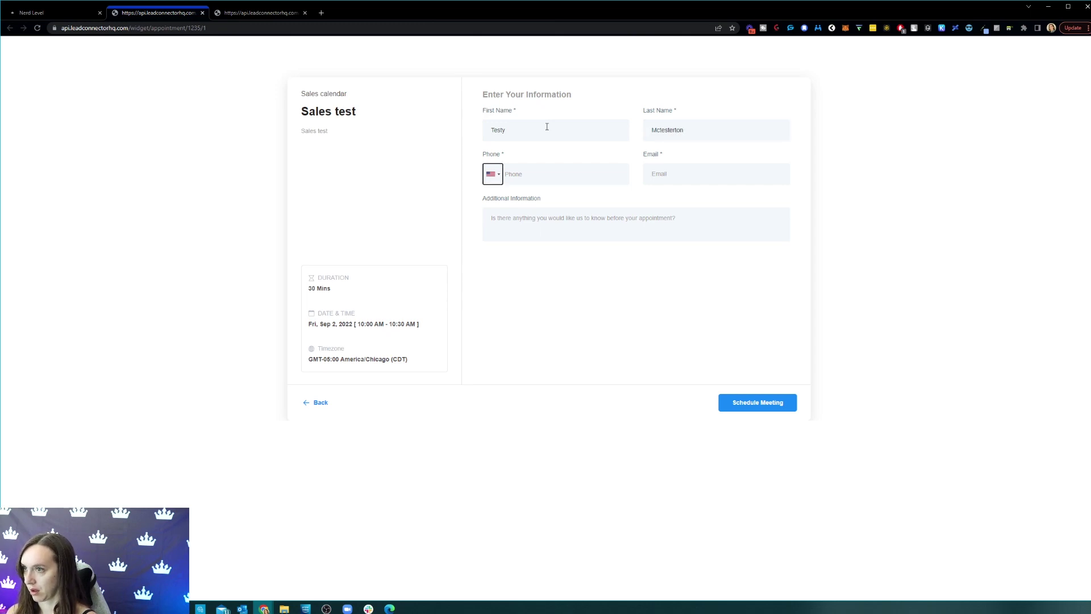
pyautogui.press('Tab')
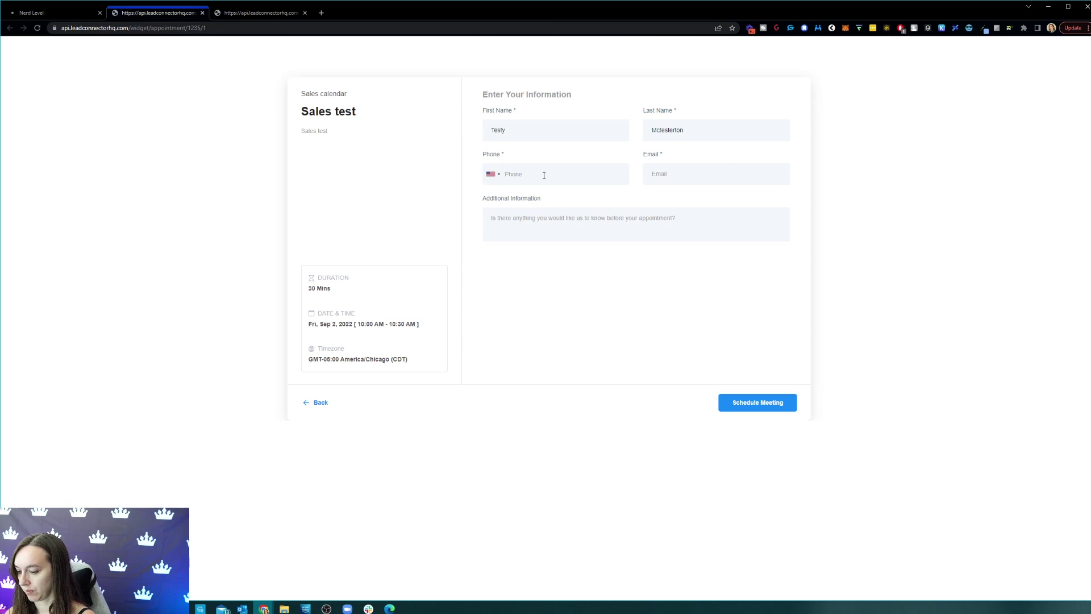
pyautogui.write('555')
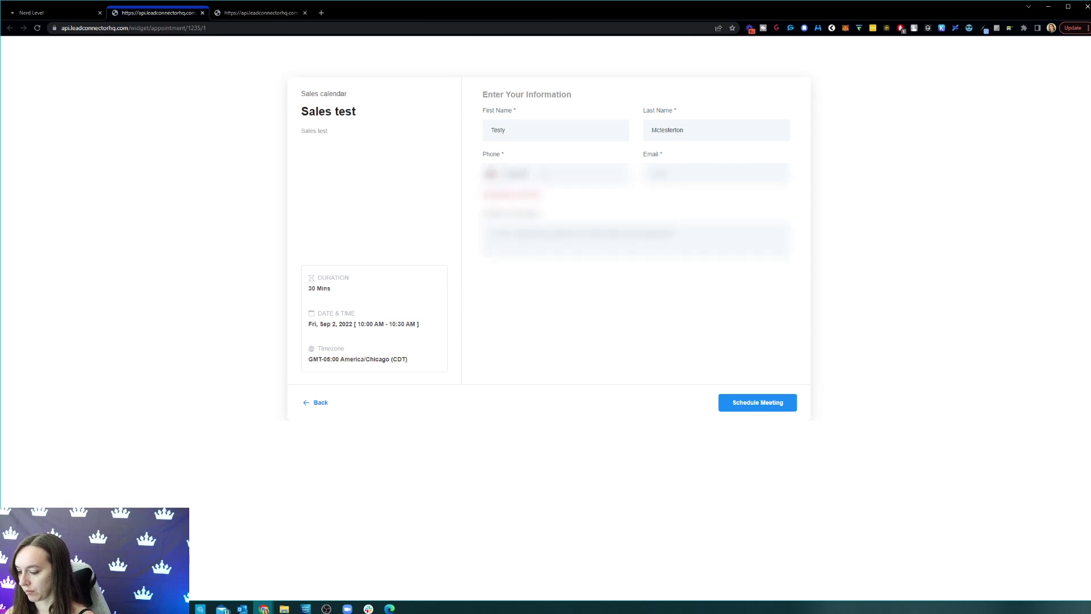
pyautogui.write('5555')
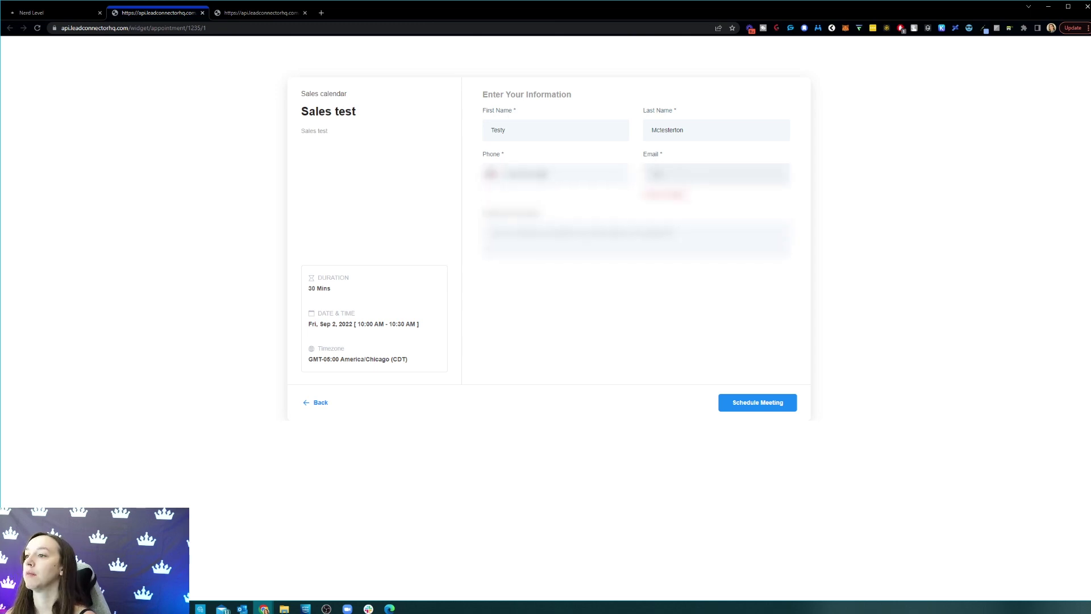
pyautogui.write('@gmail.')
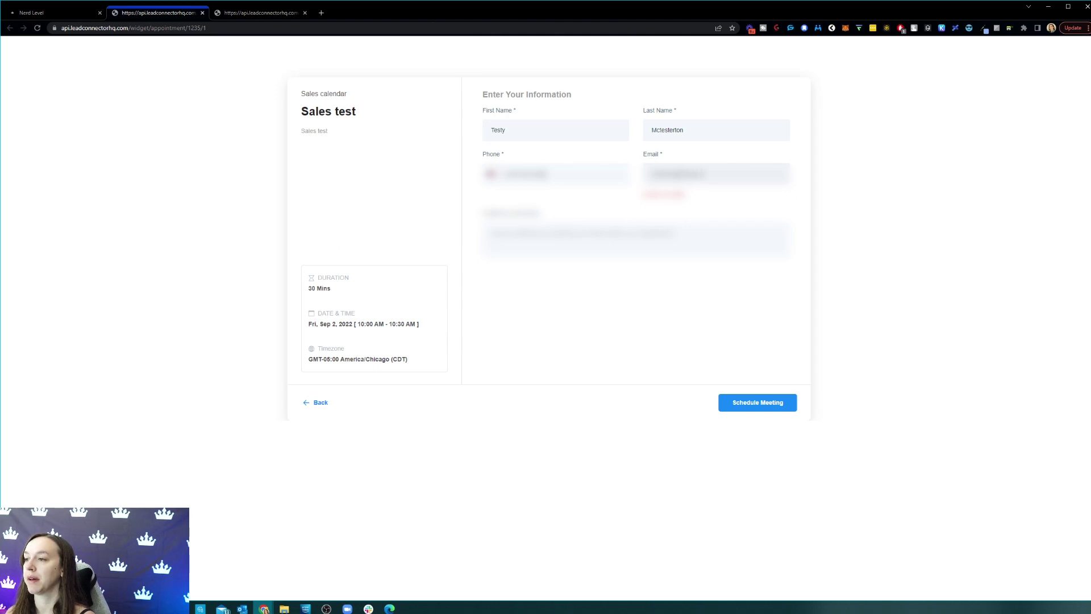
pyautogui.write('com')
pyautogui.click(754, 404)
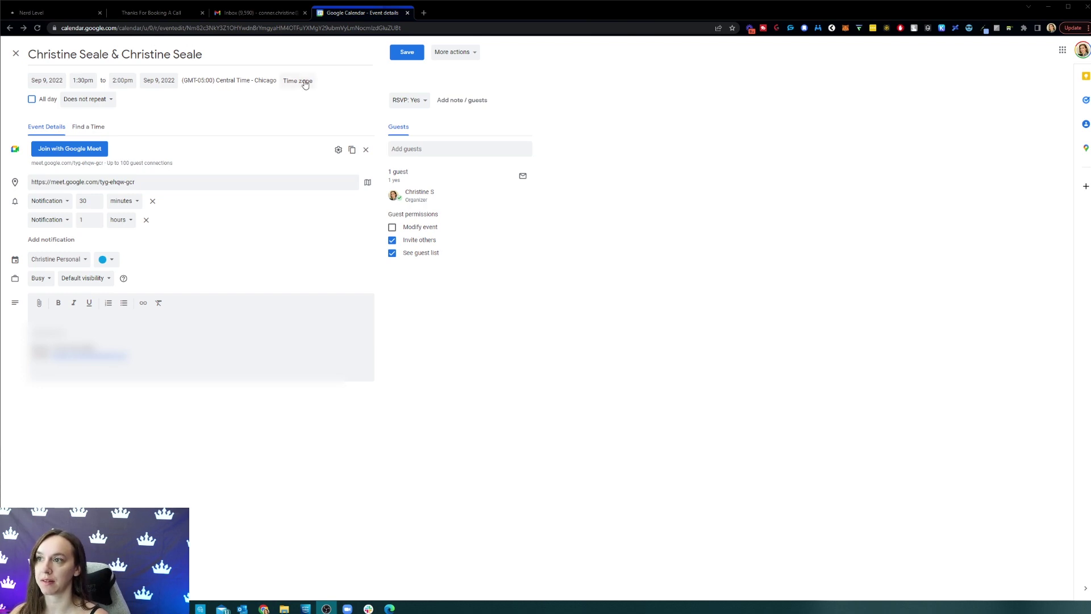
# - Highlight the meet.google.com link in the Sep 9 event's location field
pyautogui.moveTo(174, 187); pyautogui.dragTo(28, 188)
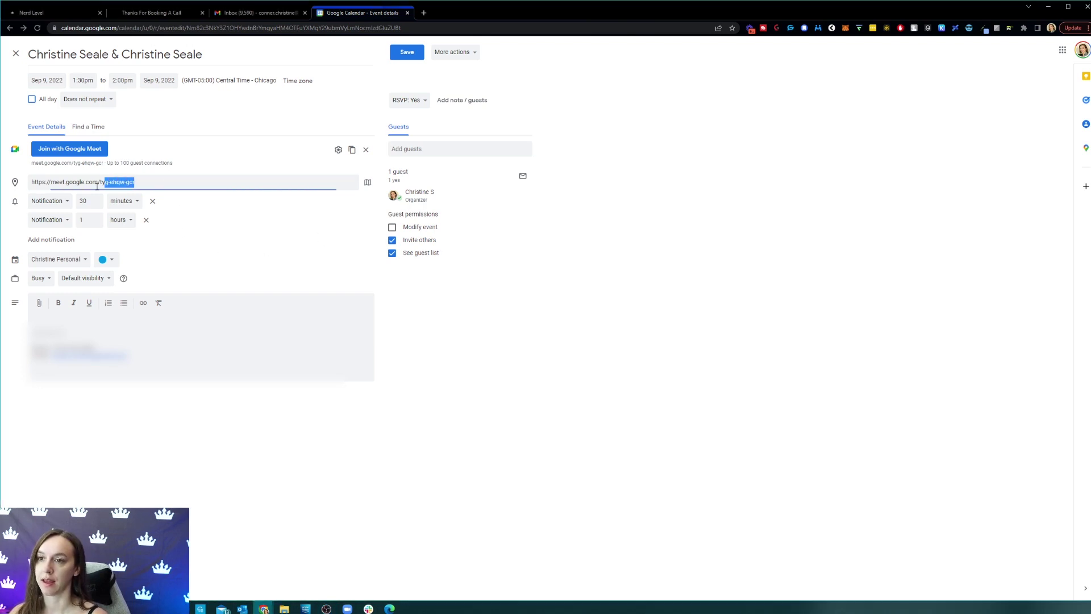